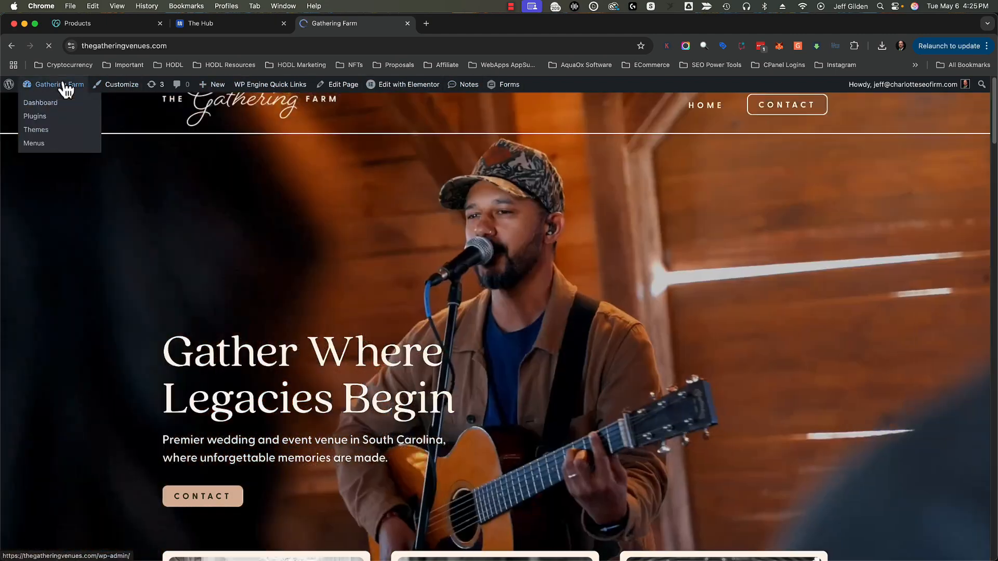
Open the WordPress admin dashboard of the Gathering Farm site.
click(63, 85)
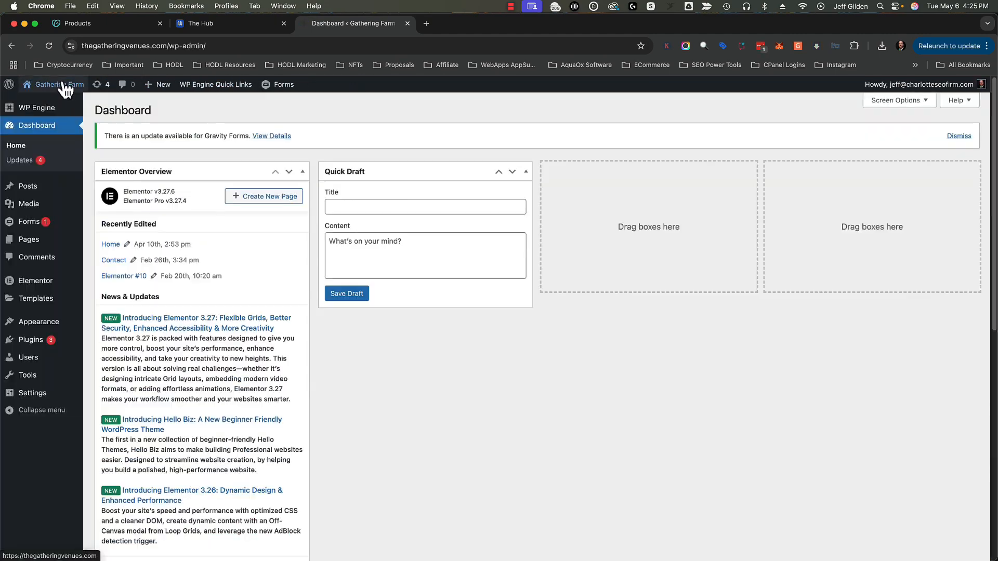
mouse_move(65, 329)
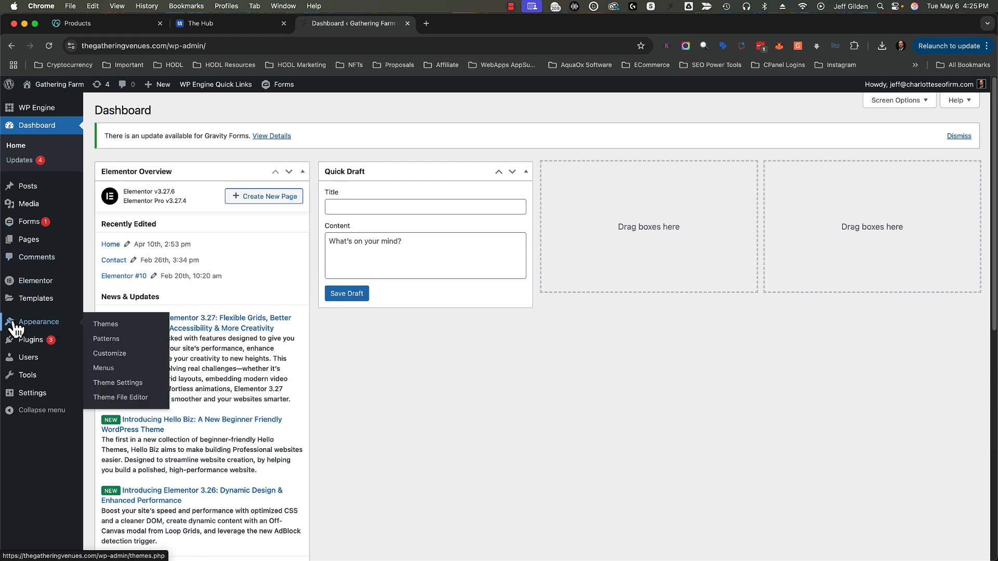
mouse_move(25, 341)
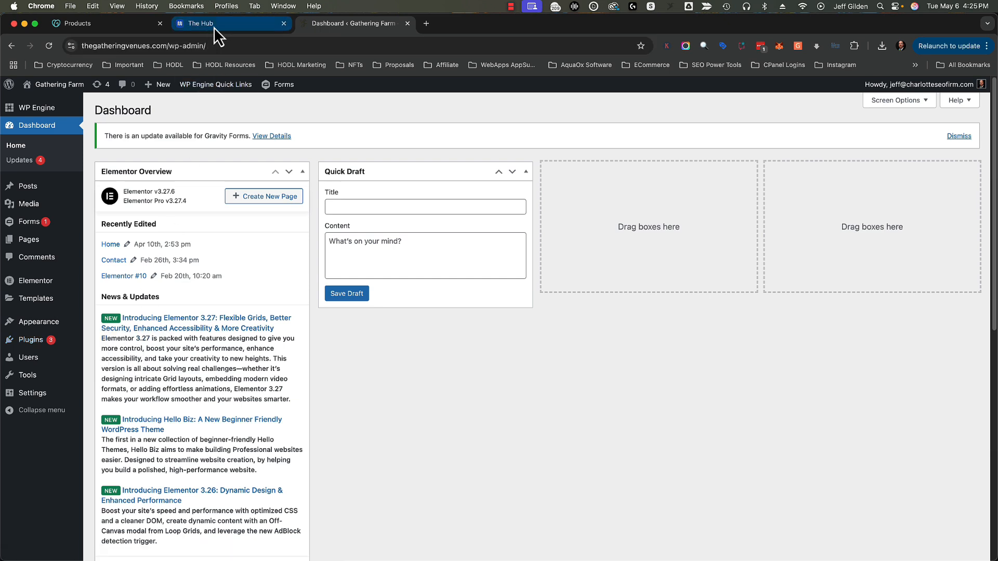
In The Hub, start migrating an existing site, opt to add the missing site first, and choose the automatic connection method.
click(230, 25)
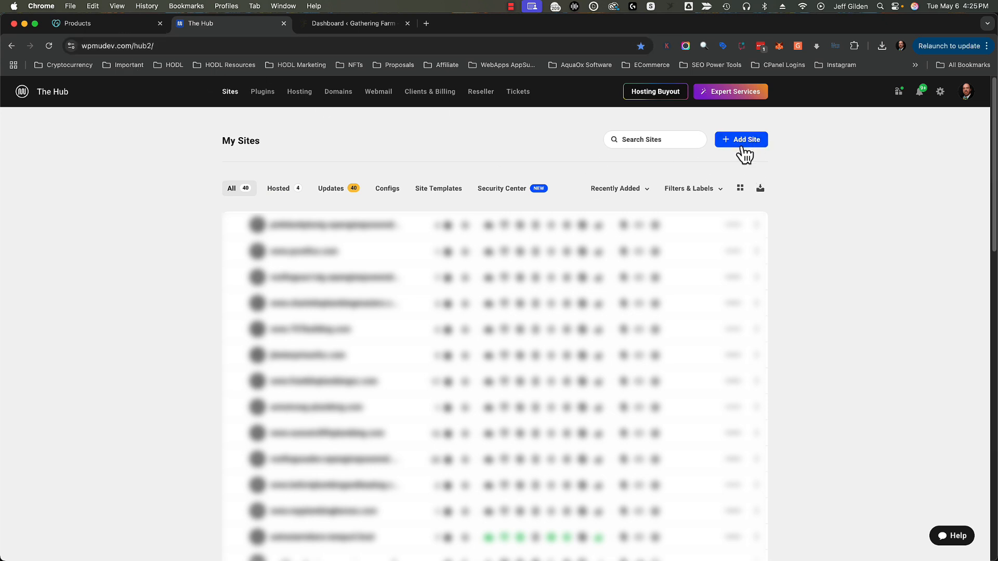
click(744, 140)
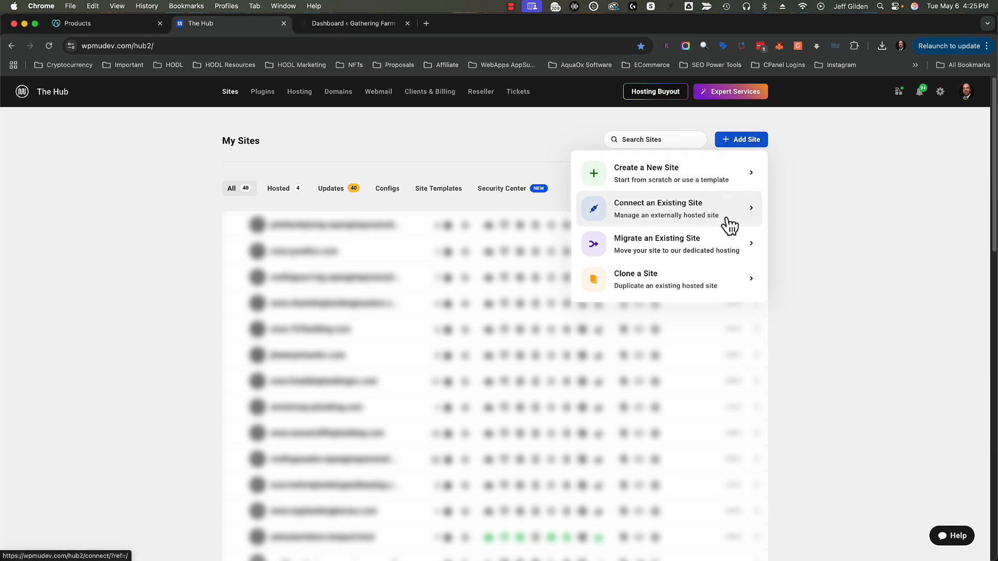
click(657, 249)
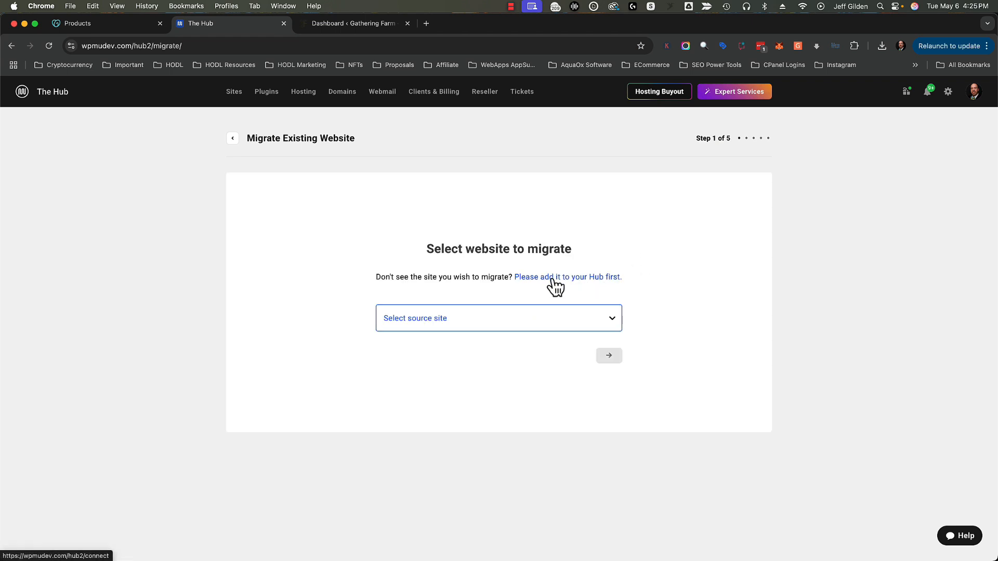
click(553, 278)
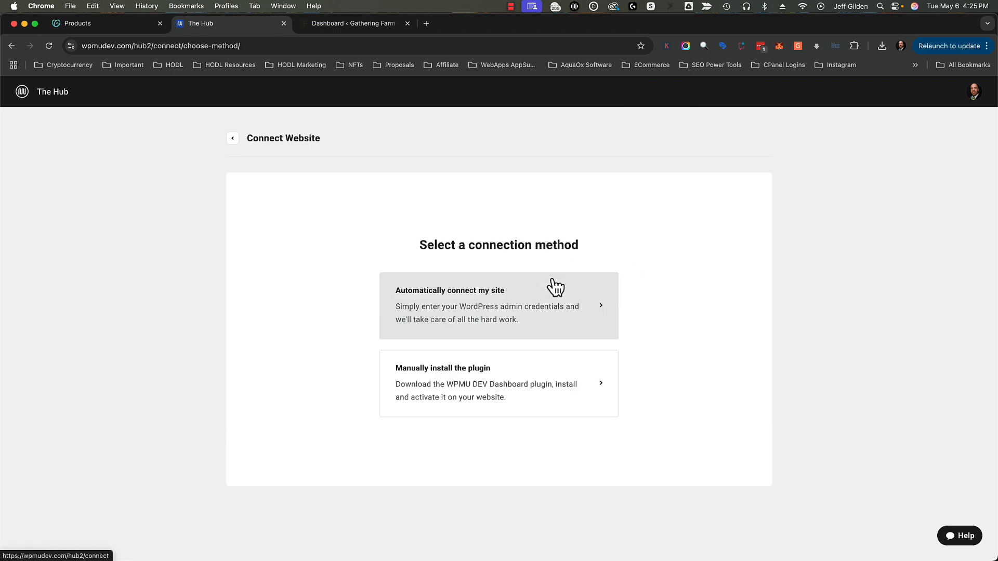
click(565, 317)
Copy the base address from the site's WordPress admin URL and paste it as the Website URL in The Hub.
click(358, 23)
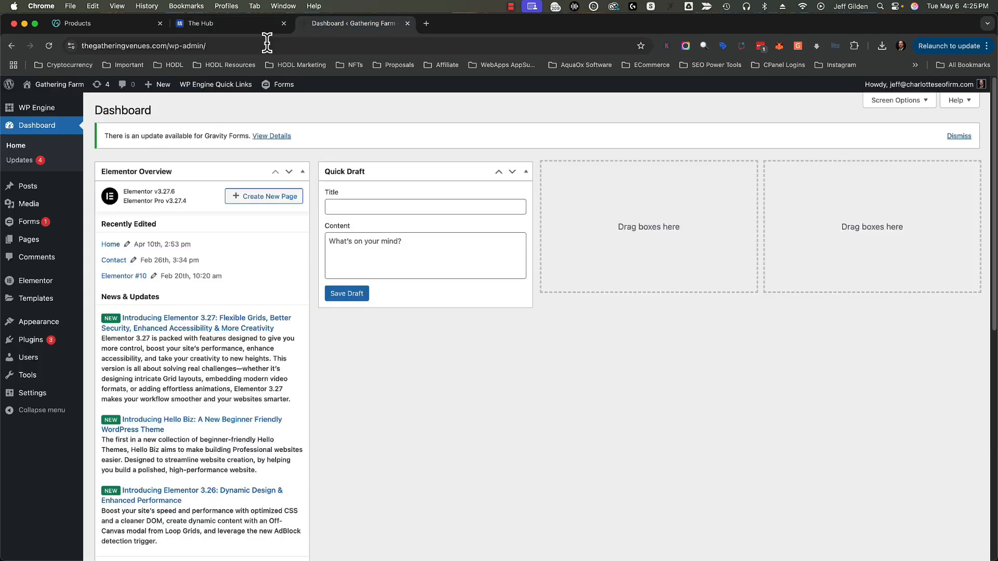
click(173, 45)
click(185, 45)
drag(192, 46, 42, 46)
key(super+c)
click(229, 23)
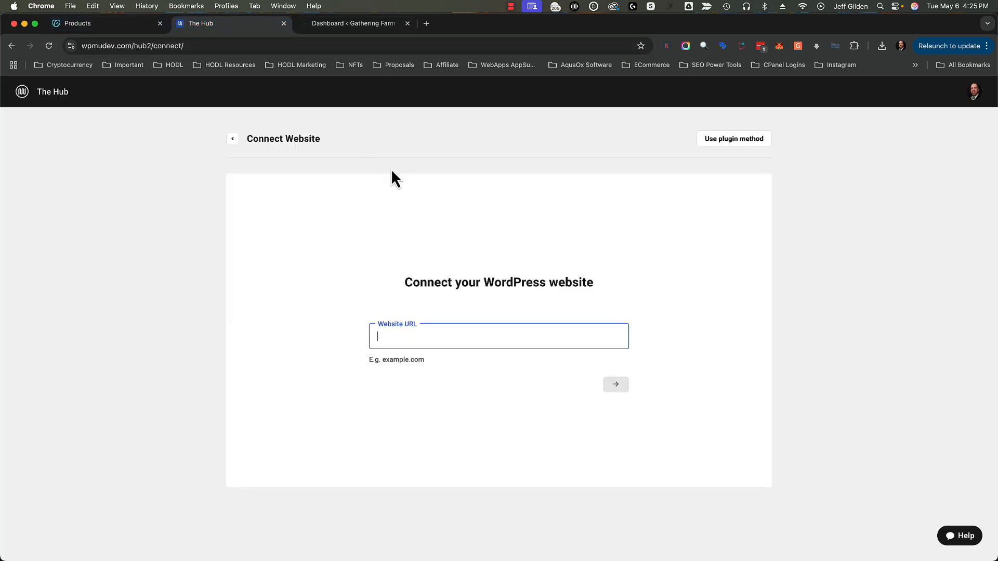
key(super+v)
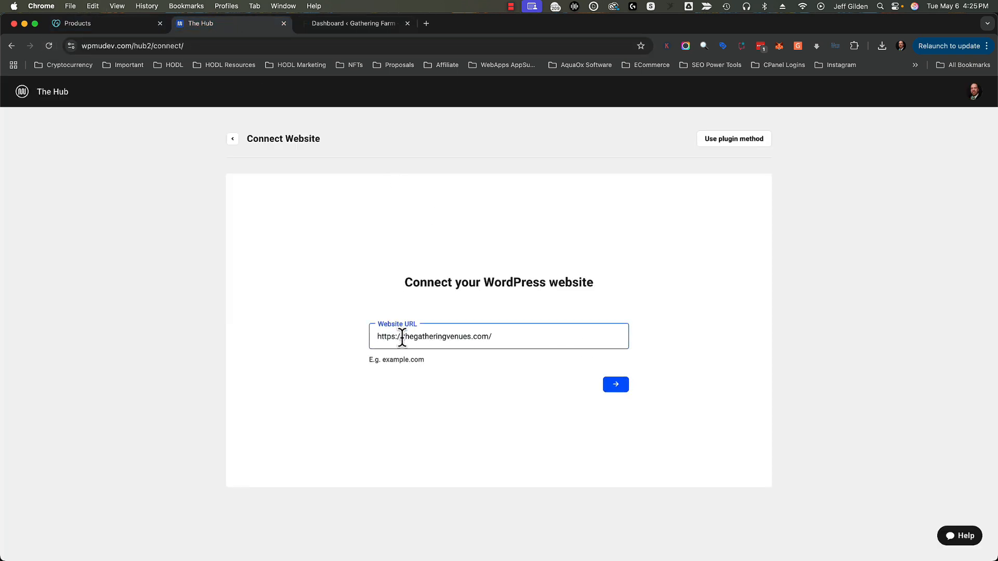
Trim the Website URL to thegatheringvenues.com and submit it.
drag(403, 337, 358, 336)
key(BackSpace)
click(521, 338)
key(BackSpace)
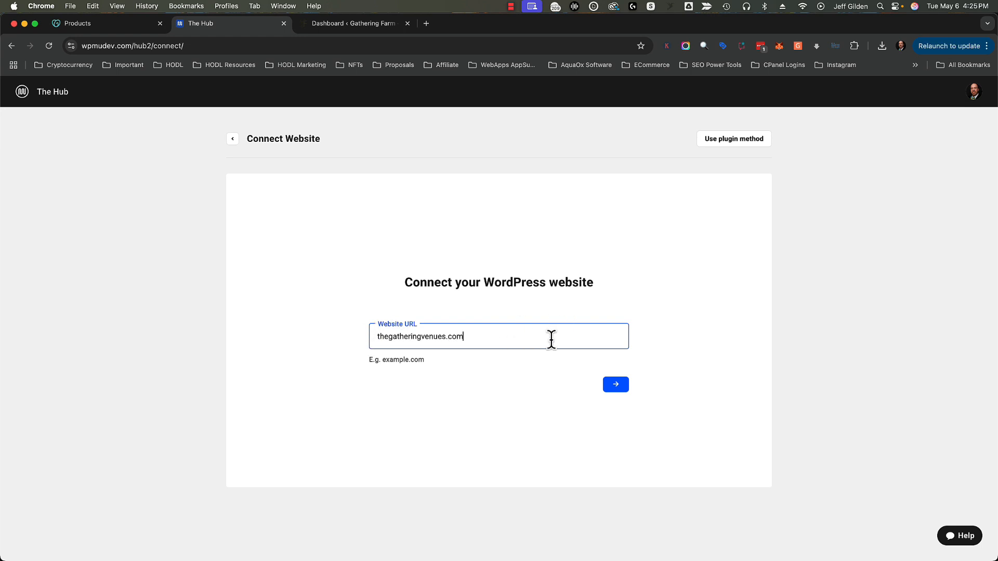
click(617, 386)
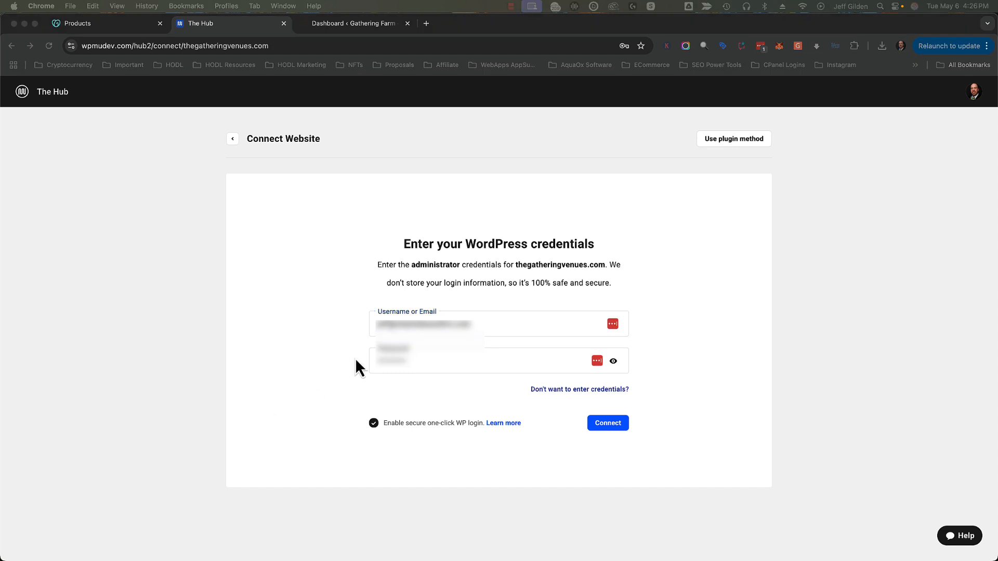
Enter the WordPress administrator password for thegatheringvenues.com, try to connect the site, and dismiss the browser's password update offer.
click(519, 360)
click(608, 424)
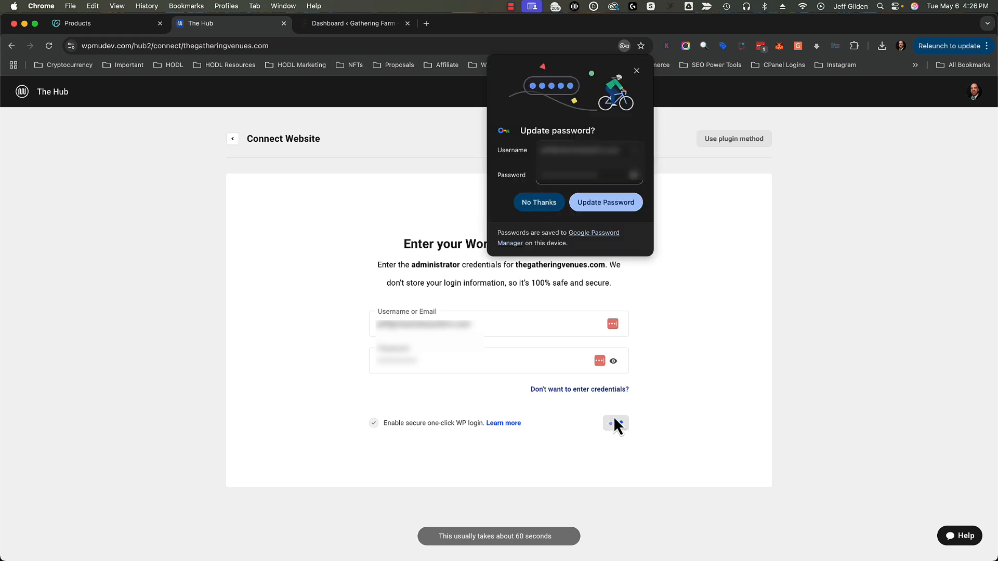
click(635, 73)
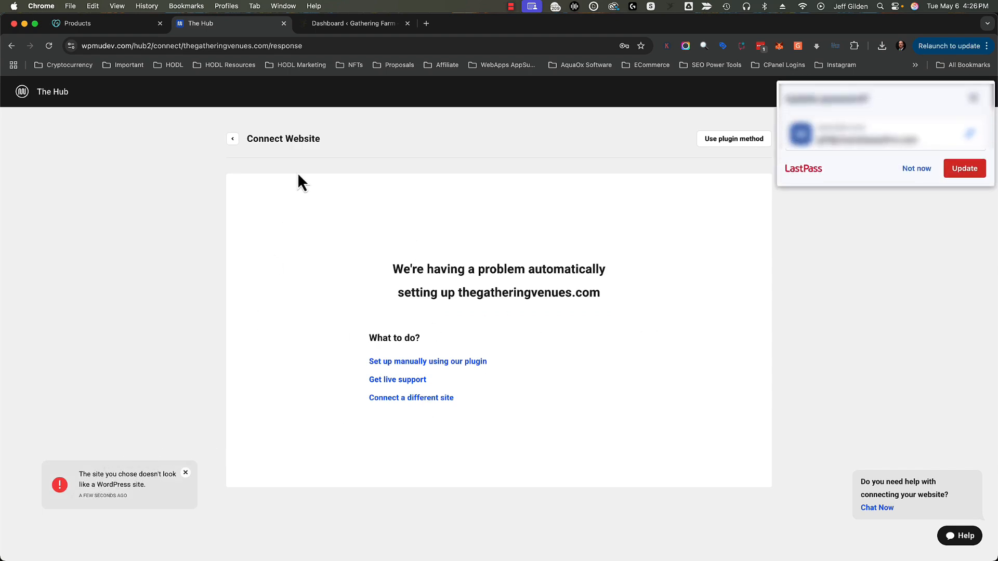
Go back to the WordPress credentials form and retry connecting thegatheringvenues.com, declining all saved-password updates.
click(345, 23)
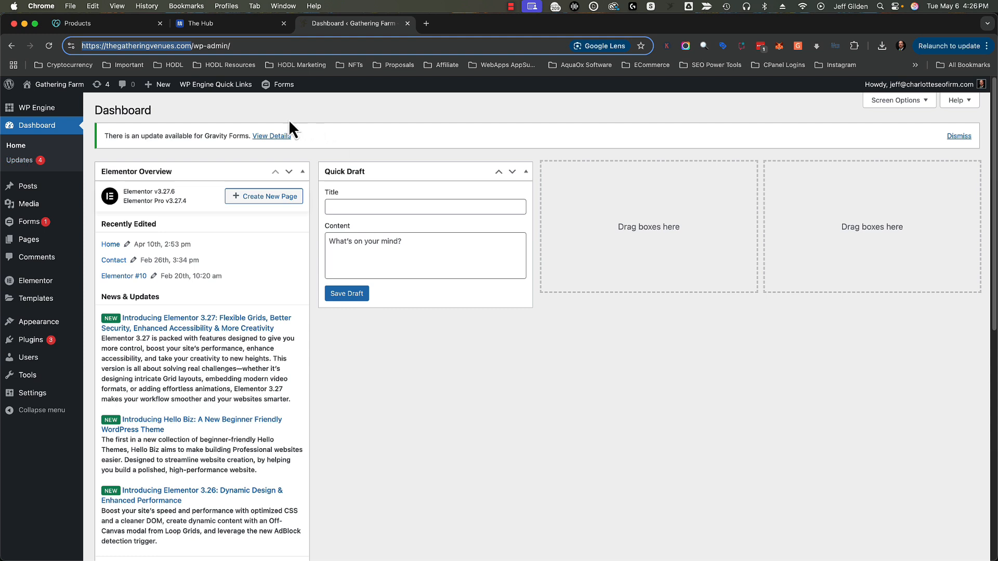
click(228, 23)
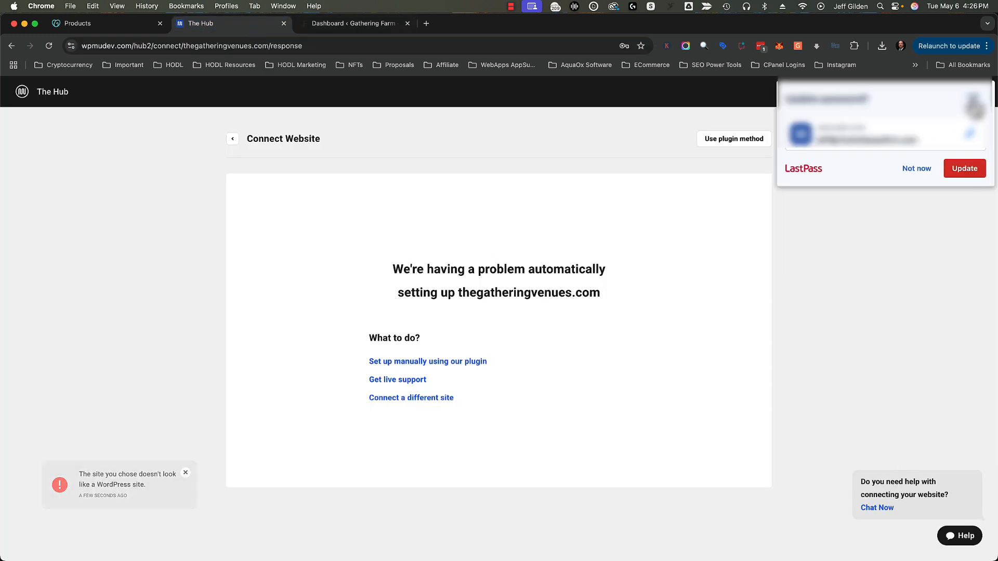
click(917, 168)
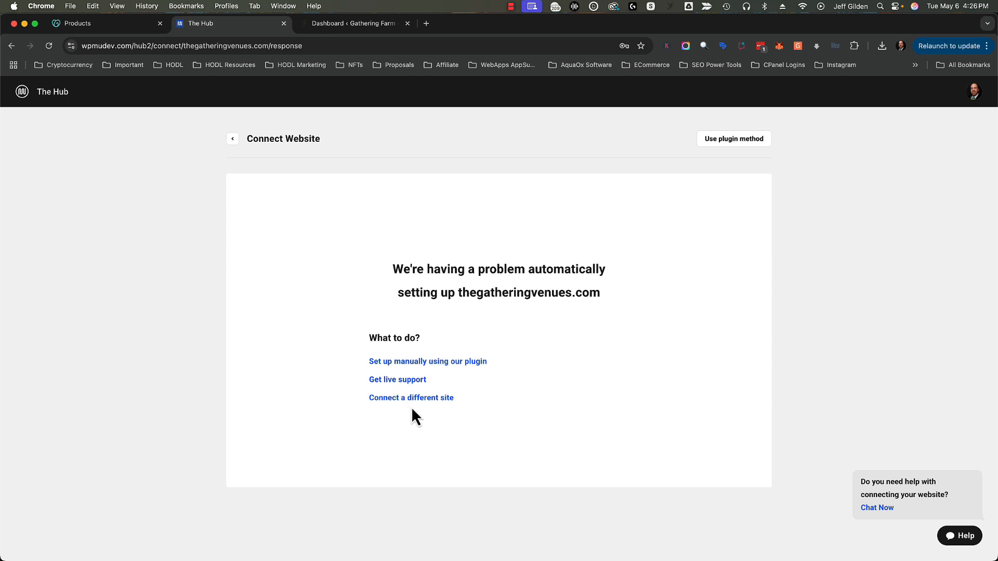
click(233, 139)
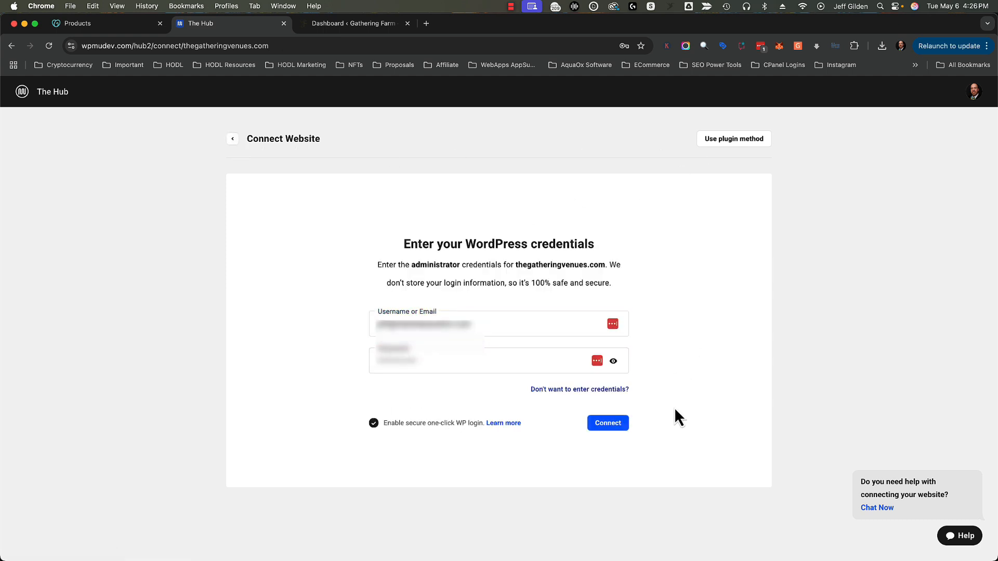
click(623, 428)
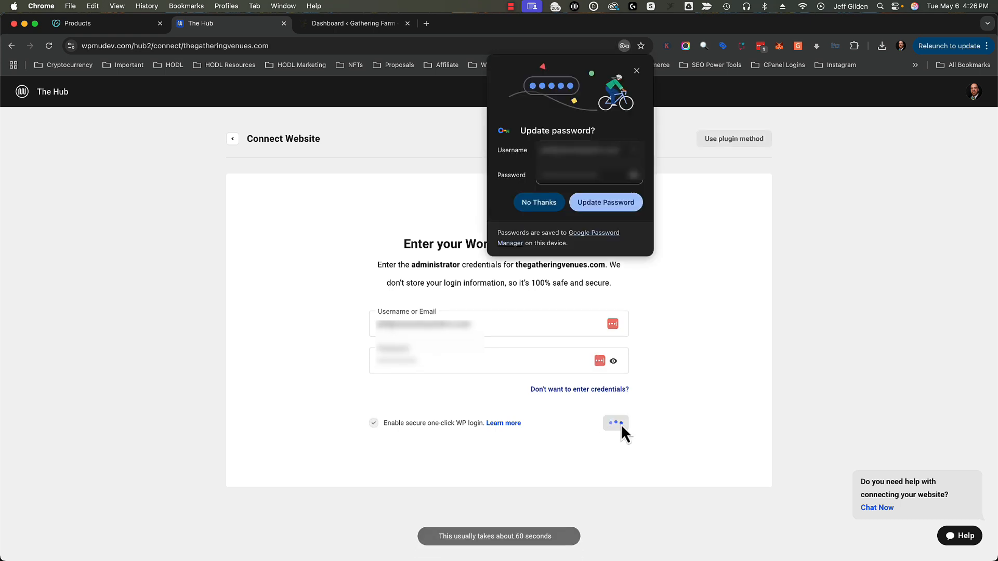
click(636, 71)
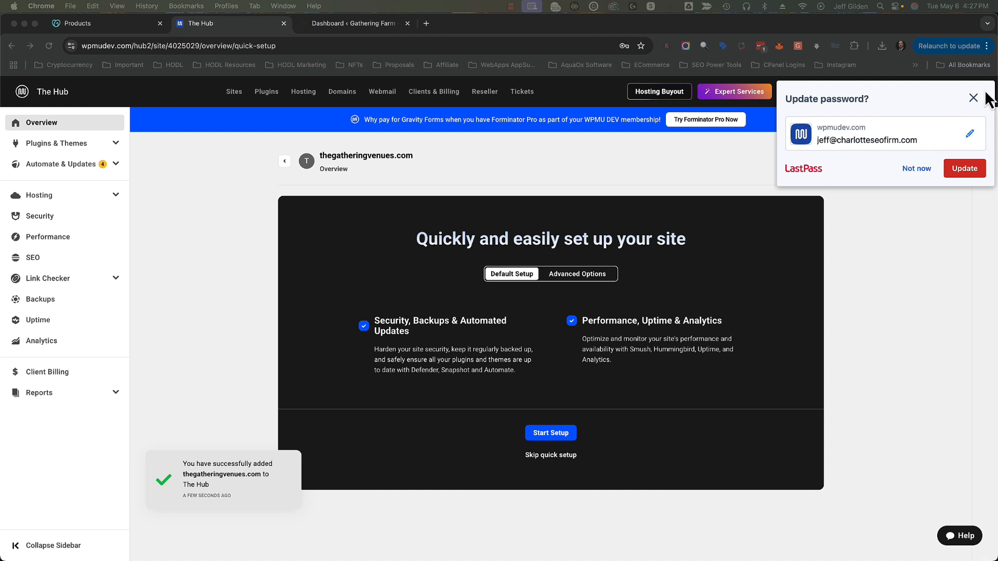
click(973, 103)
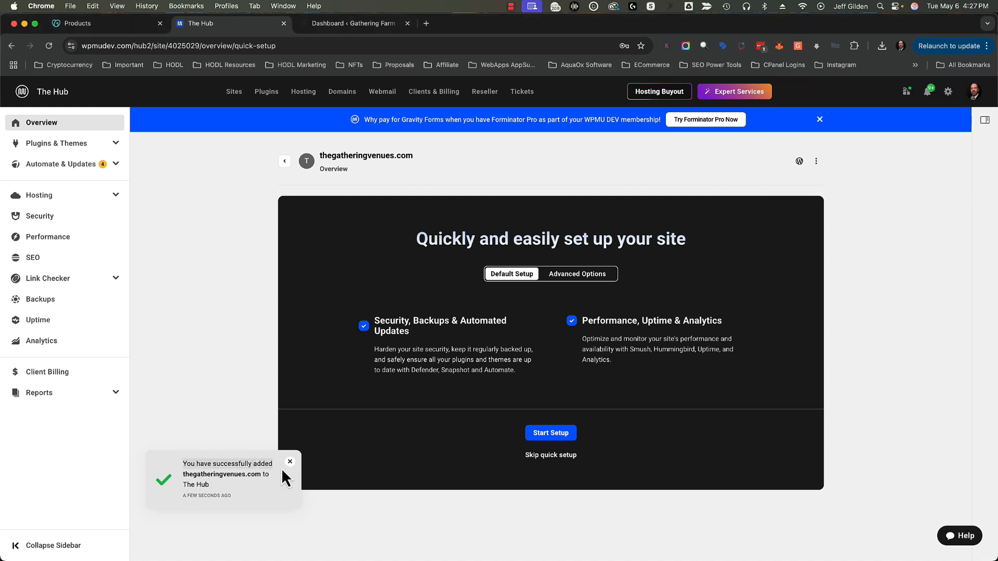
Return to the My Sites list and start the migration of an existing site.
drag(183, 464, 227, 490)
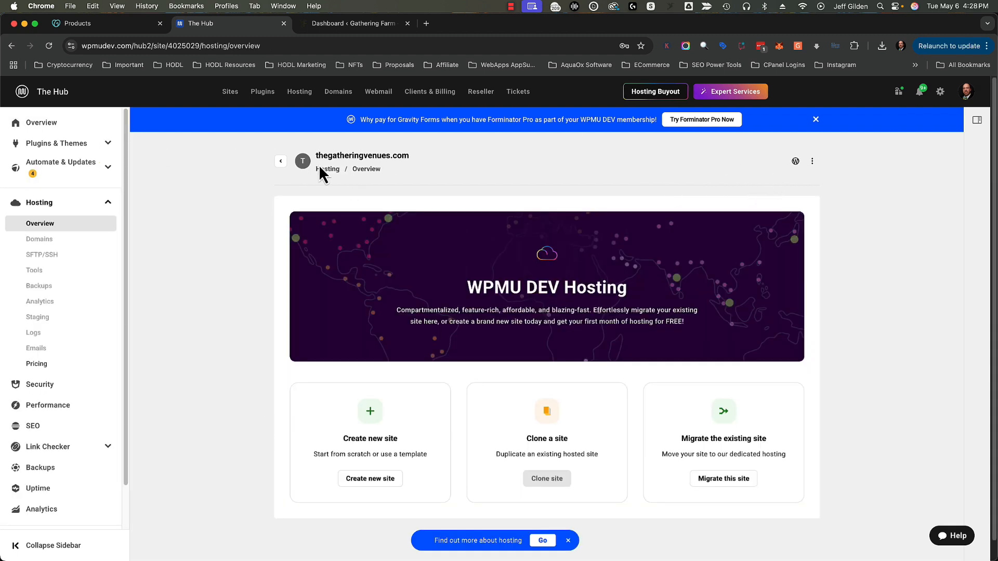
click(70, 126)
click(227, 92)
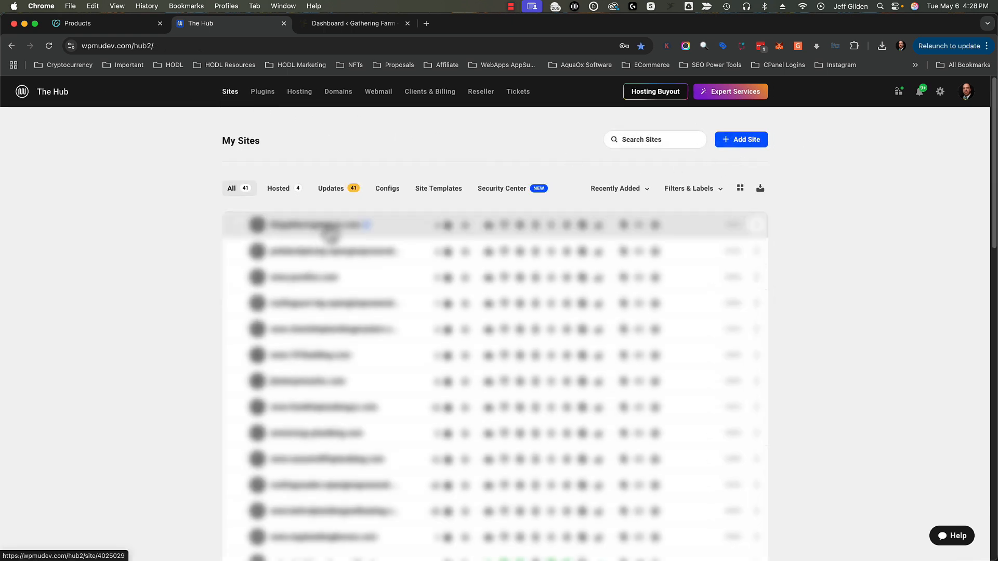
click(747, 145)
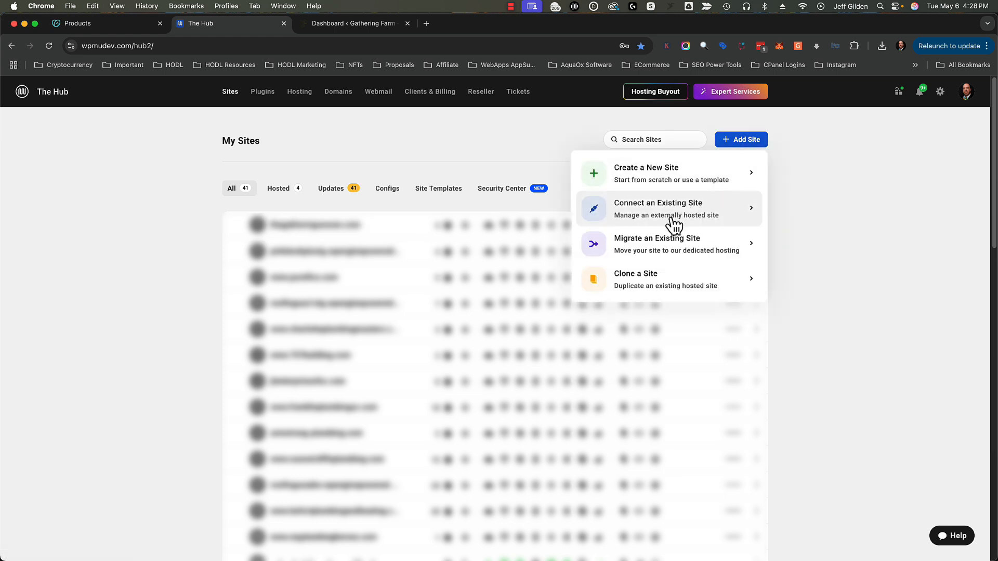
click(666, 242)
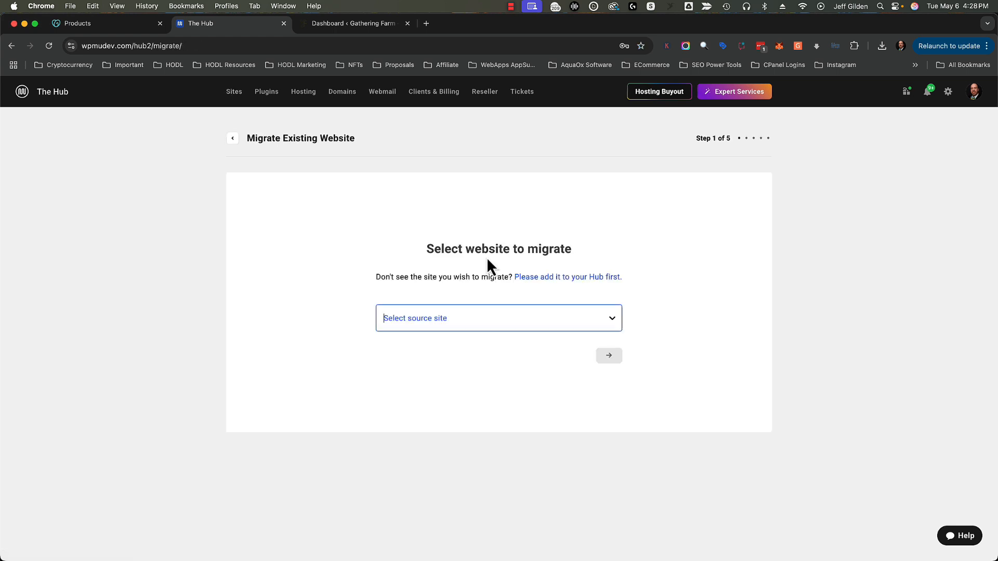
Search the source sites for "gatherin", select thegatheringvenues.com as the website to migrate, and continue to the hosting plans.
click(441, 319)
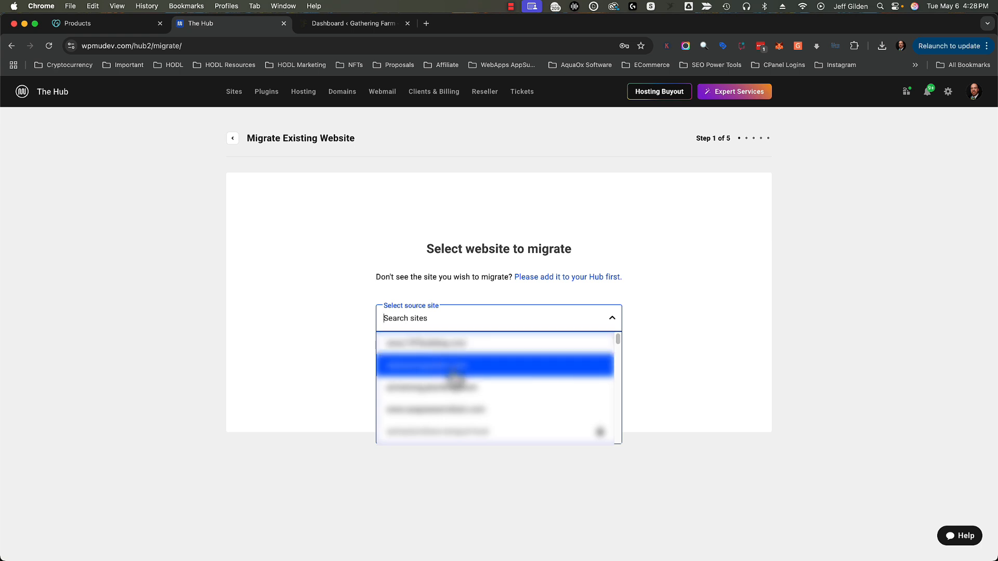
scroll(455, 377, down, 2)
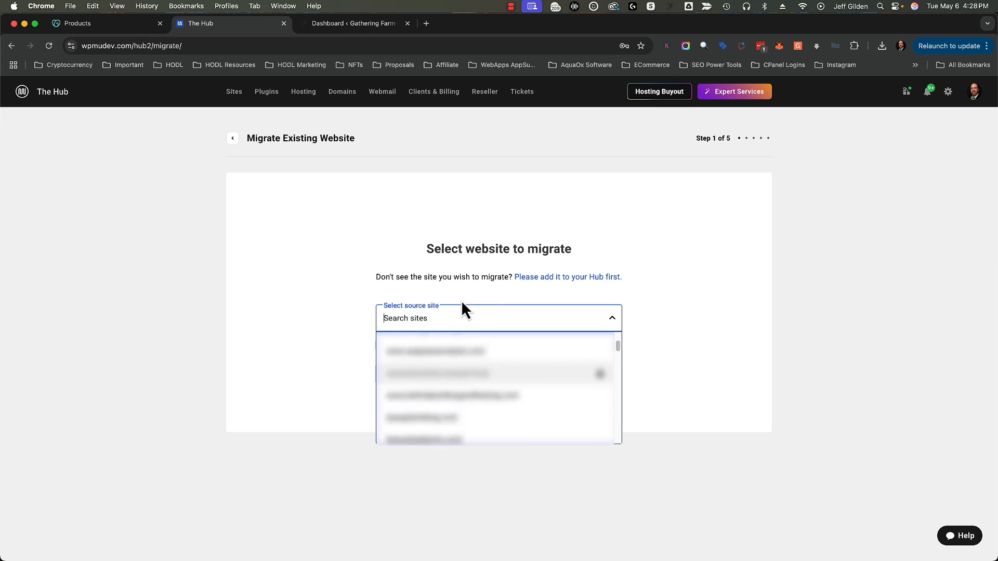
text(gatherin)
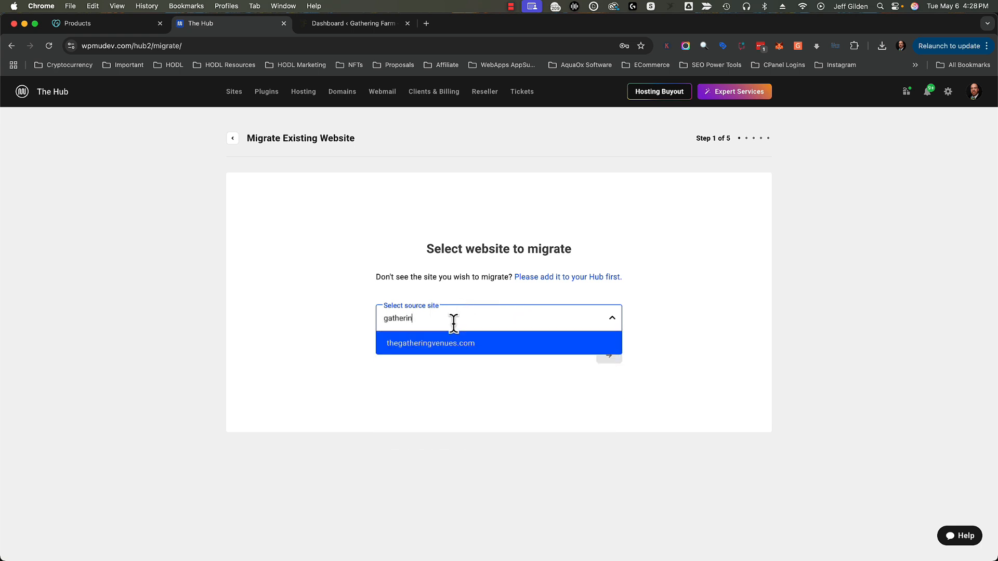
click(503, 343)
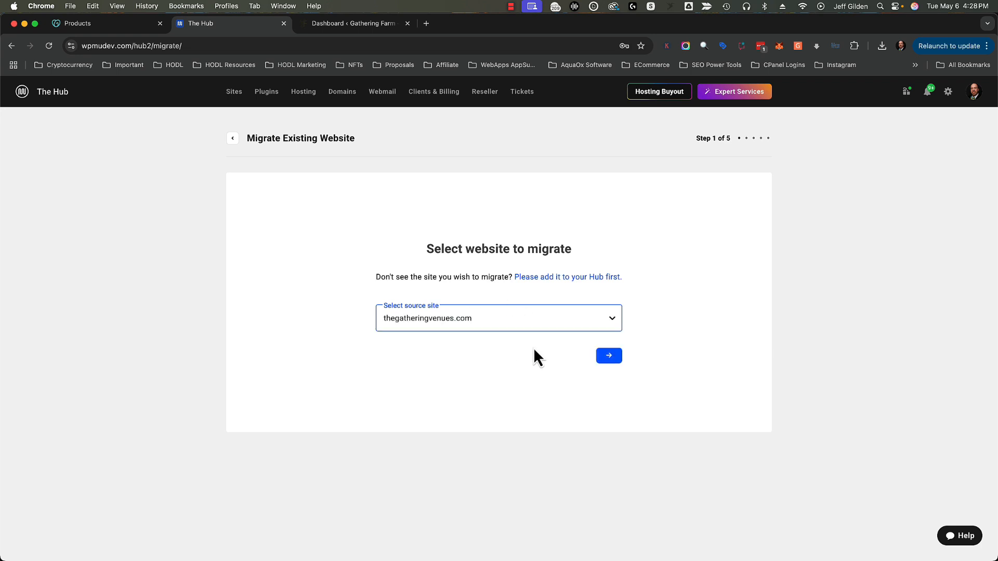
click(609, 357)
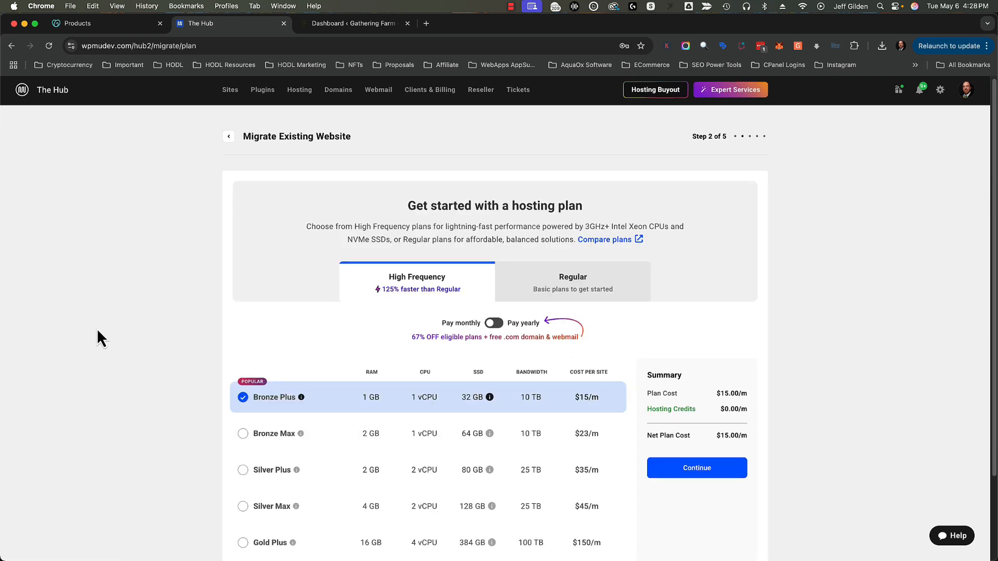
Choose the Regular hosting plan Quantum at $4/m for the migrated site.
scroll(97, 335, down, 3)
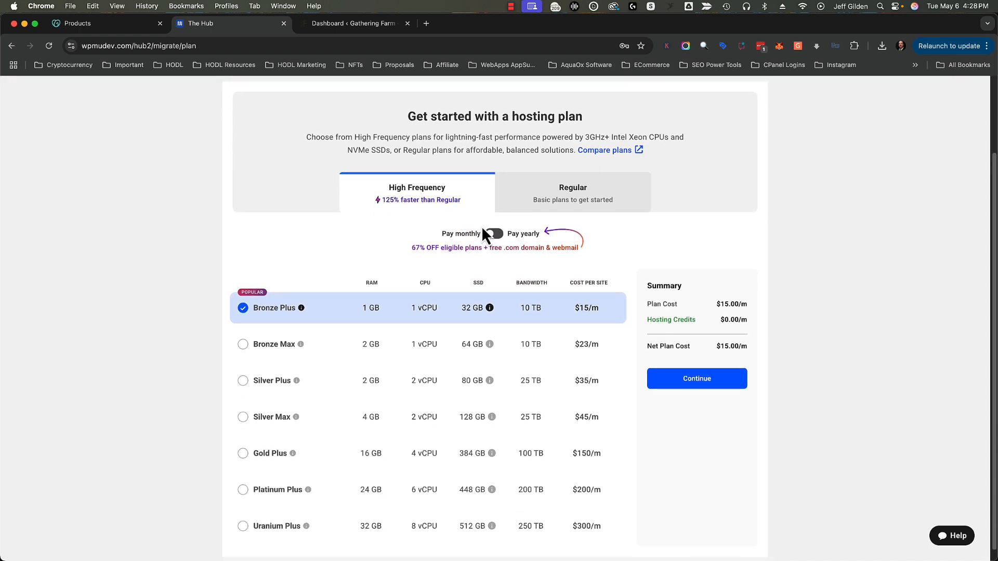
click(598, 200)
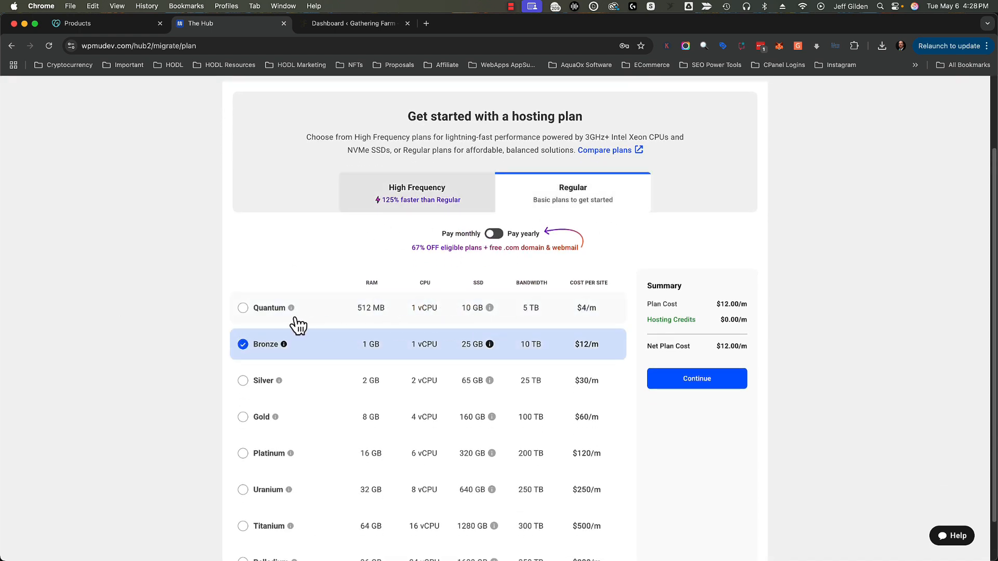
click(243, 309)
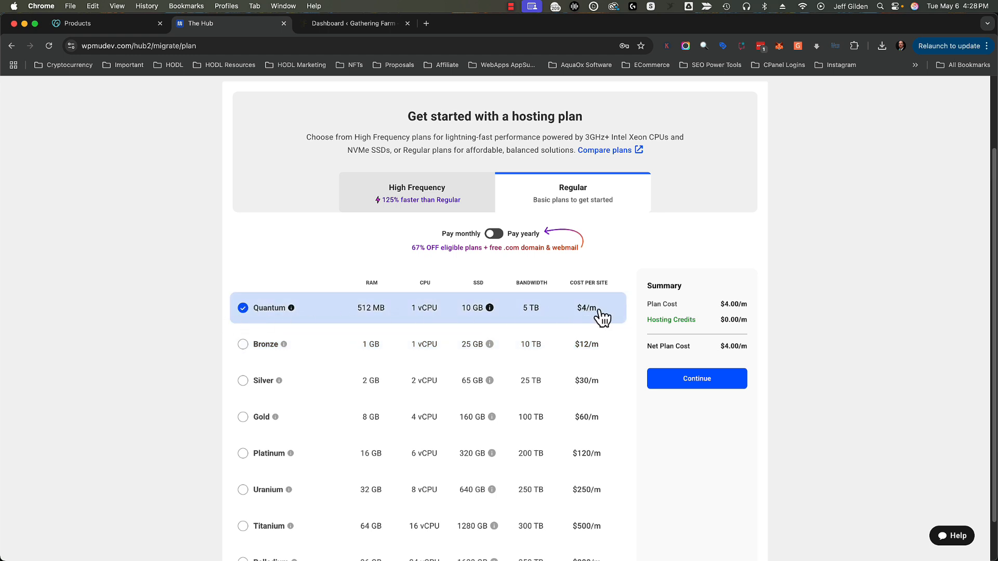
scroll(638, 338, down, 2)
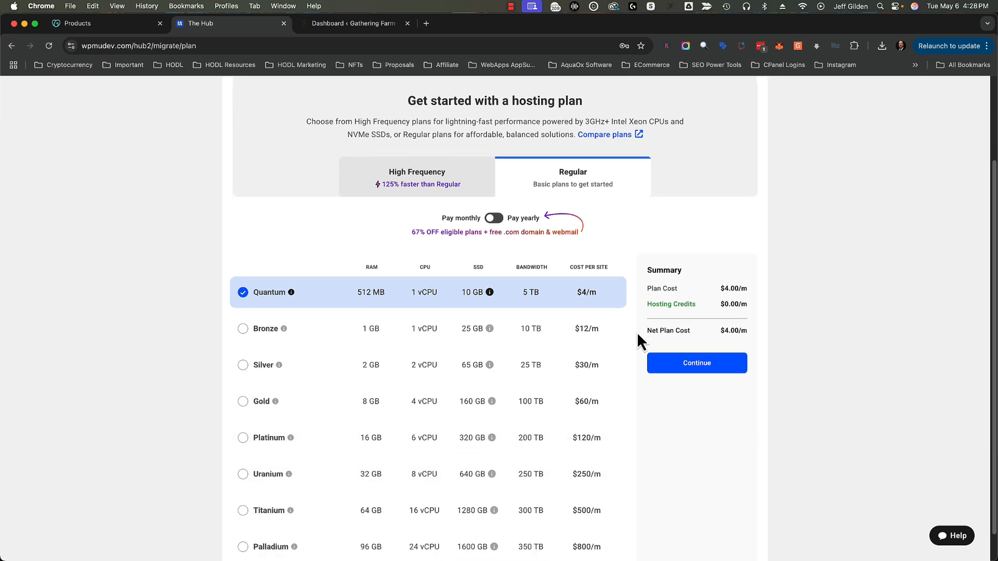
scroll(638, 335, down, 2)
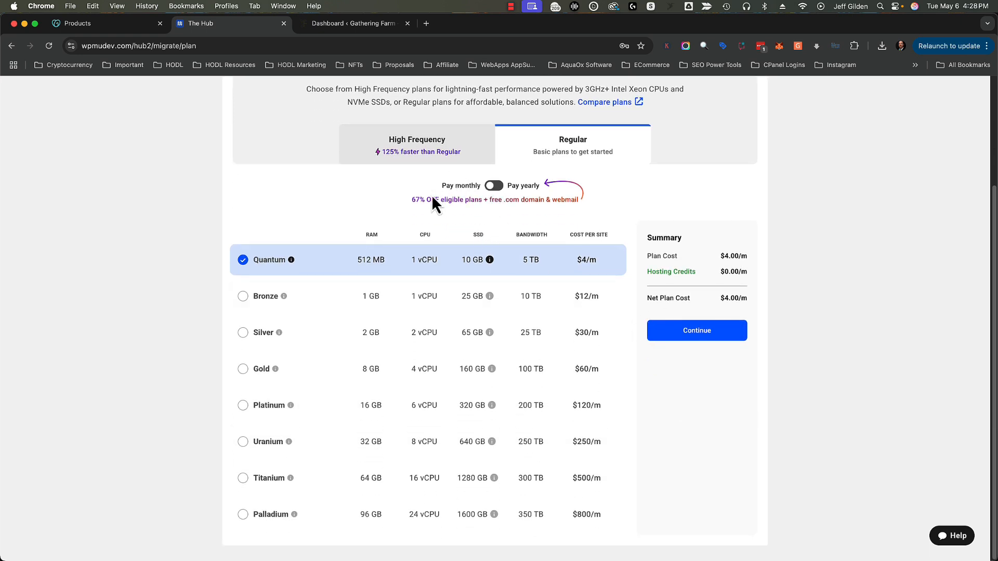
Continue with the chosen plan using the (S)FTP migration method and set the temporary website URL to thegatheringfarm.tempurl.host.
click(702, 333)
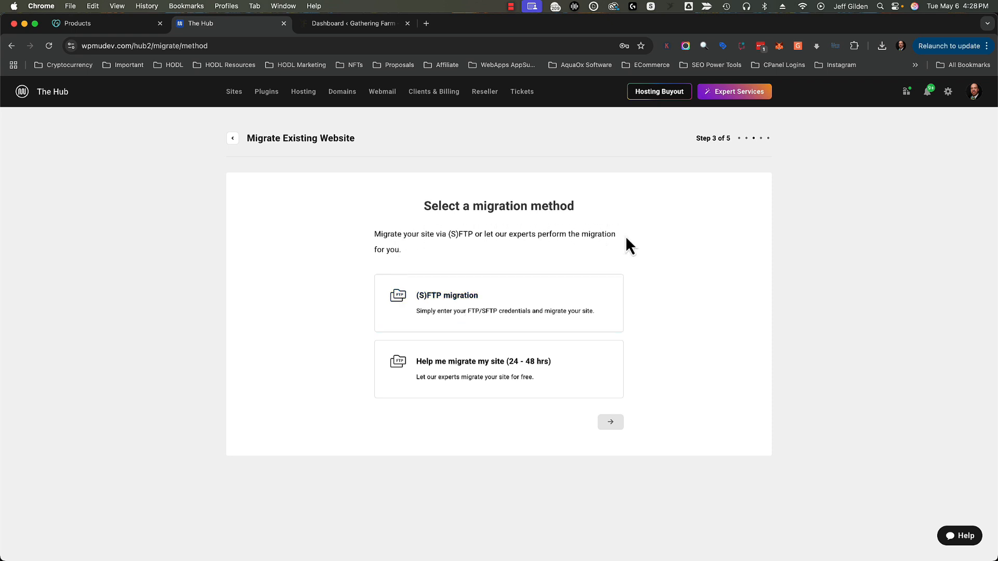
click(502, 314)
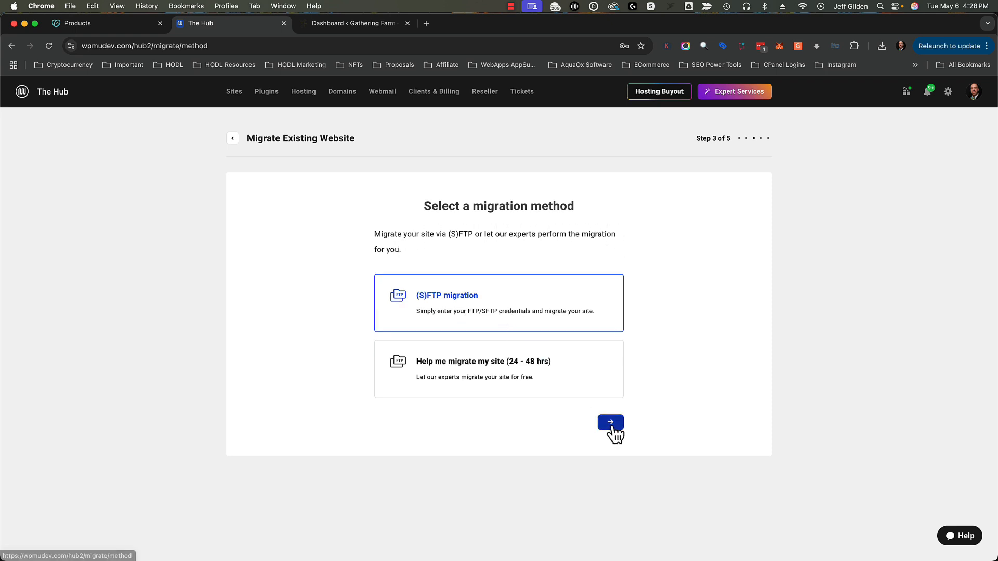
click(611, 422)
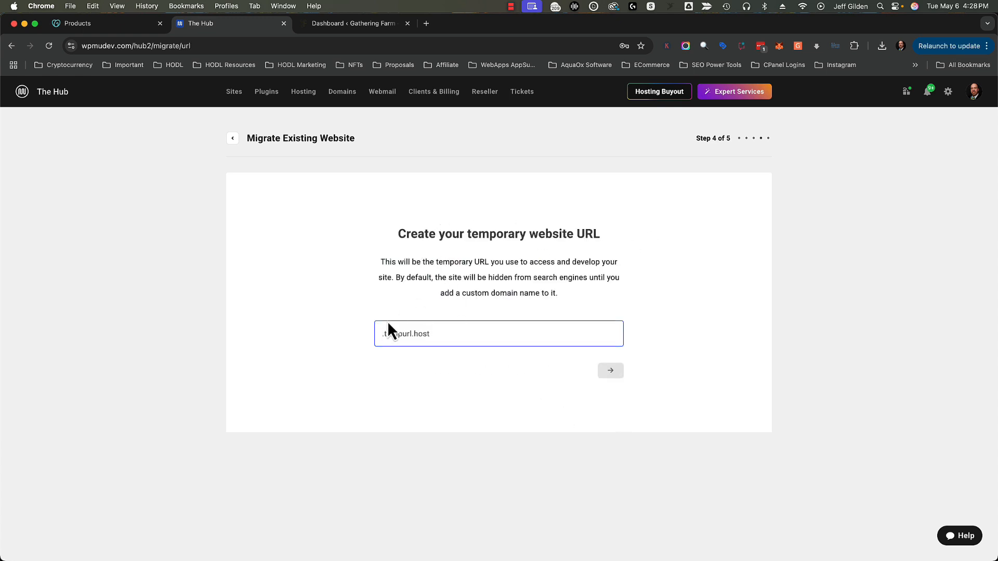
text(thegatheringfarm)
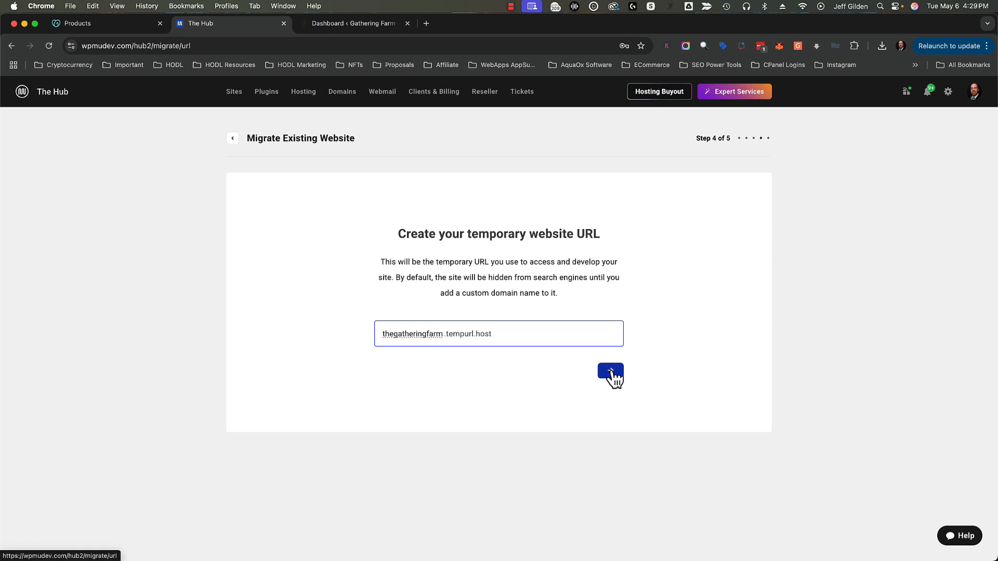
click(611, 371)
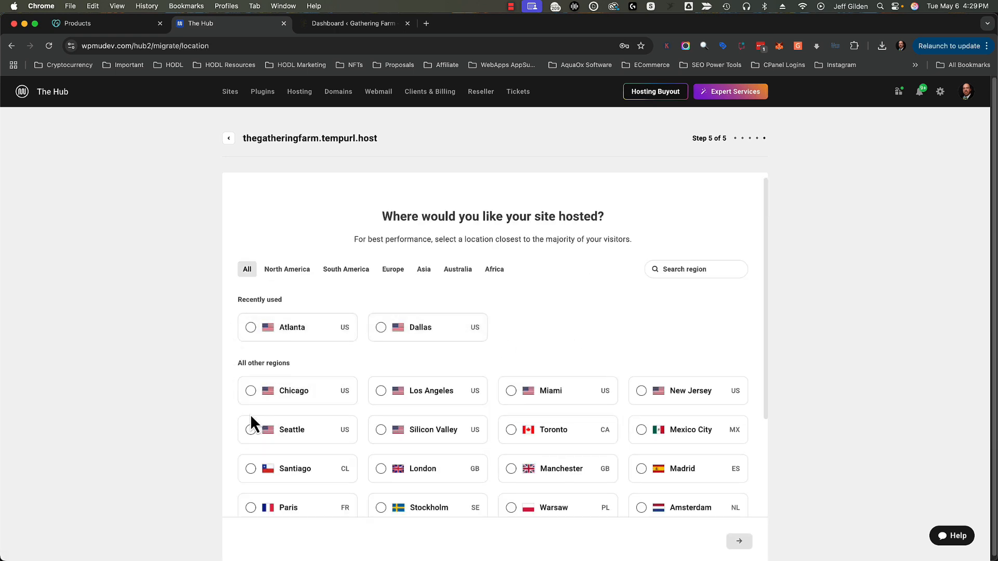
Choose Atlanta as the hosting location and approve the $0.13 Quantum plan payment to migrate the site.
click(327, 468)
scroll(319, 358, down, 3)
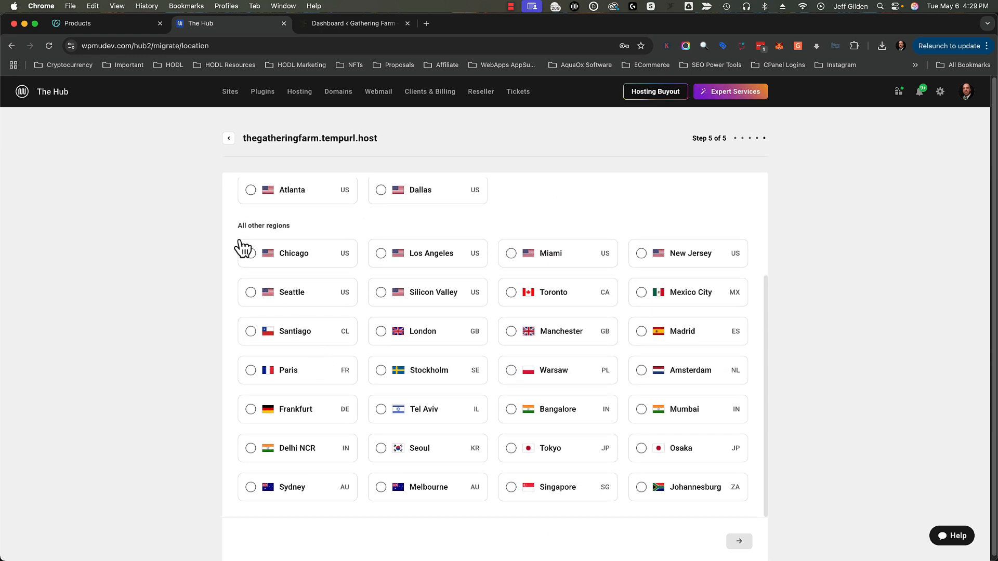
click(251, 190)
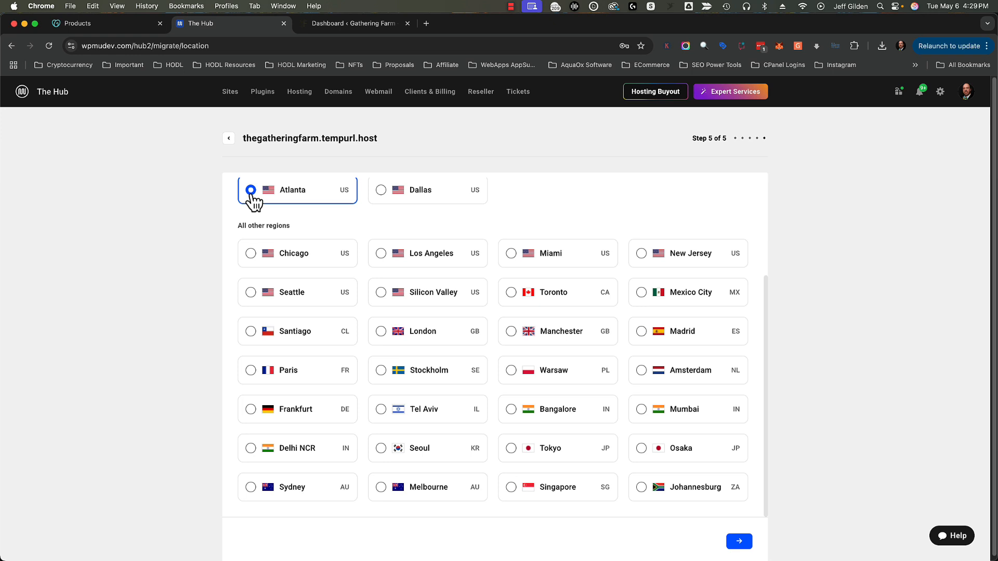
click(742, 545)
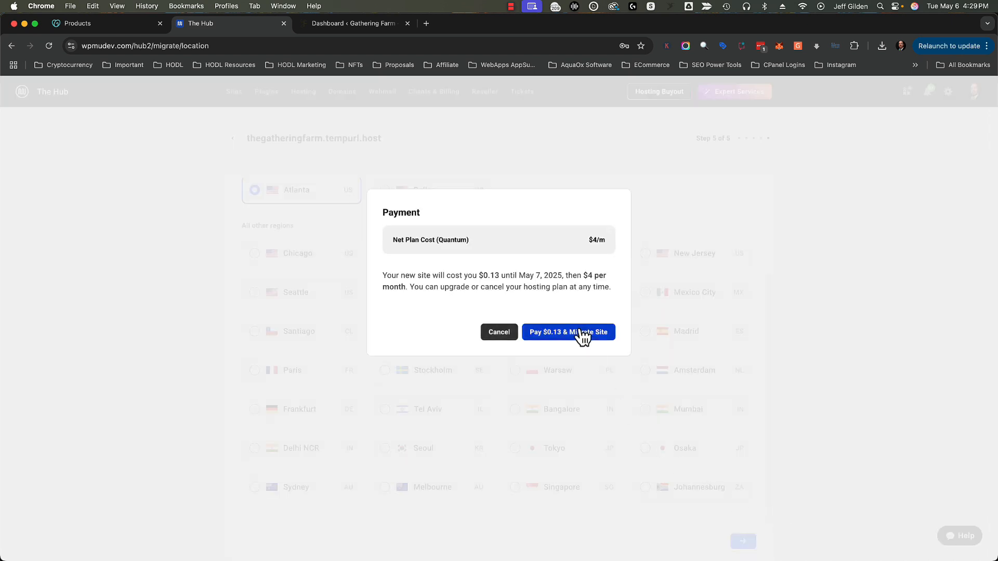
click(575, 335)
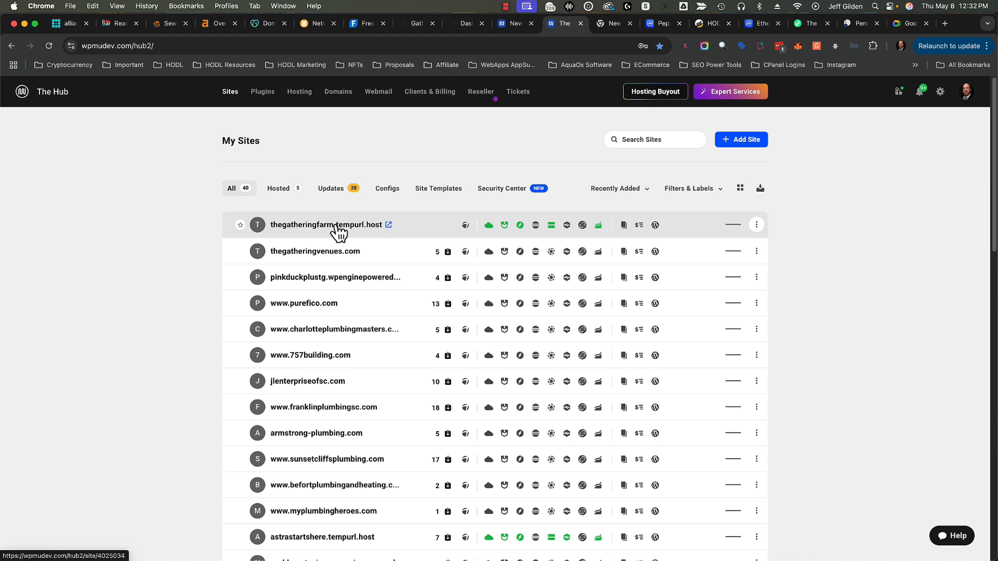
Open the hosting tools of thegatheringfarm.tempurl.host and start migrating an existing site from there.
click(336, 227)
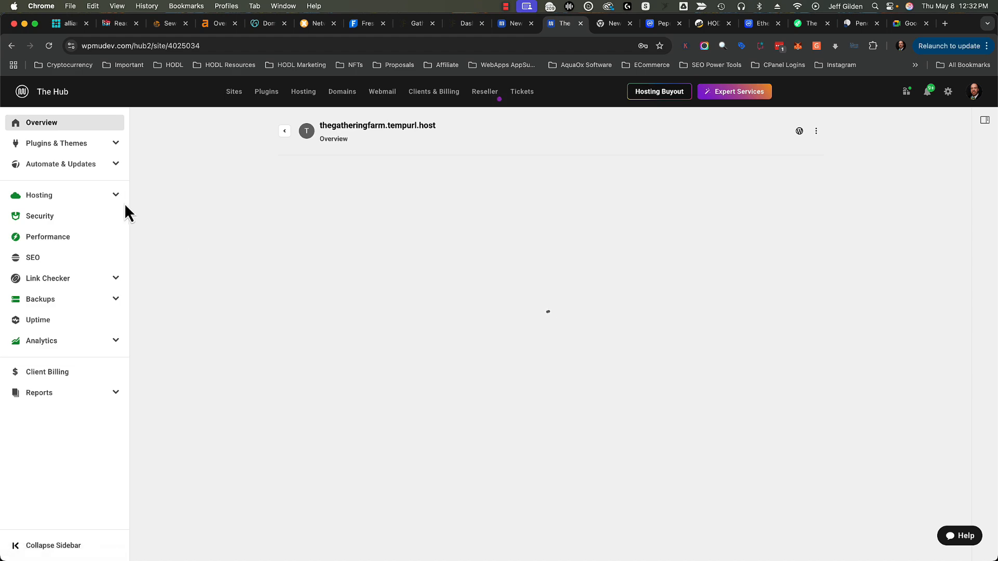
click(119, 199)
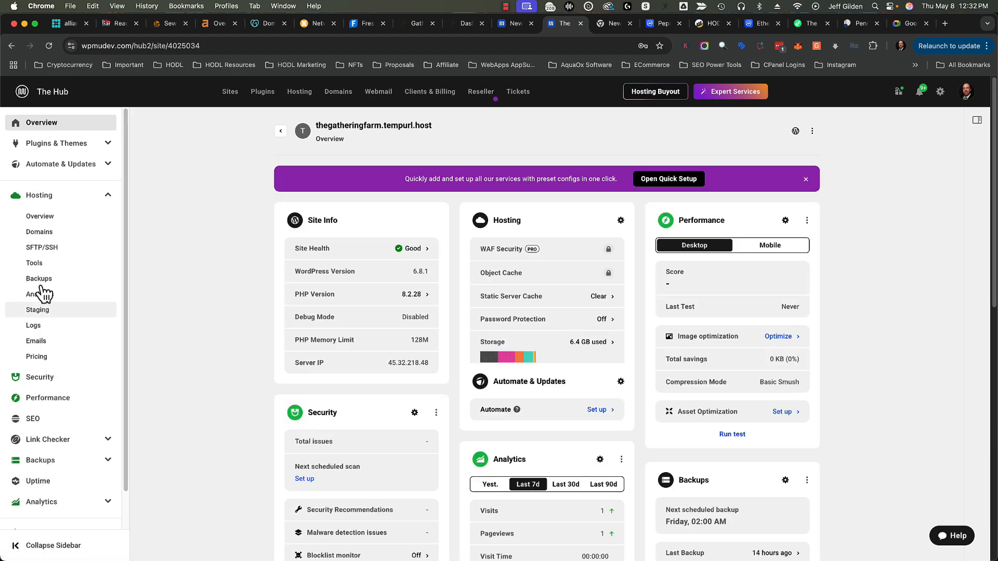
click(46, 274)
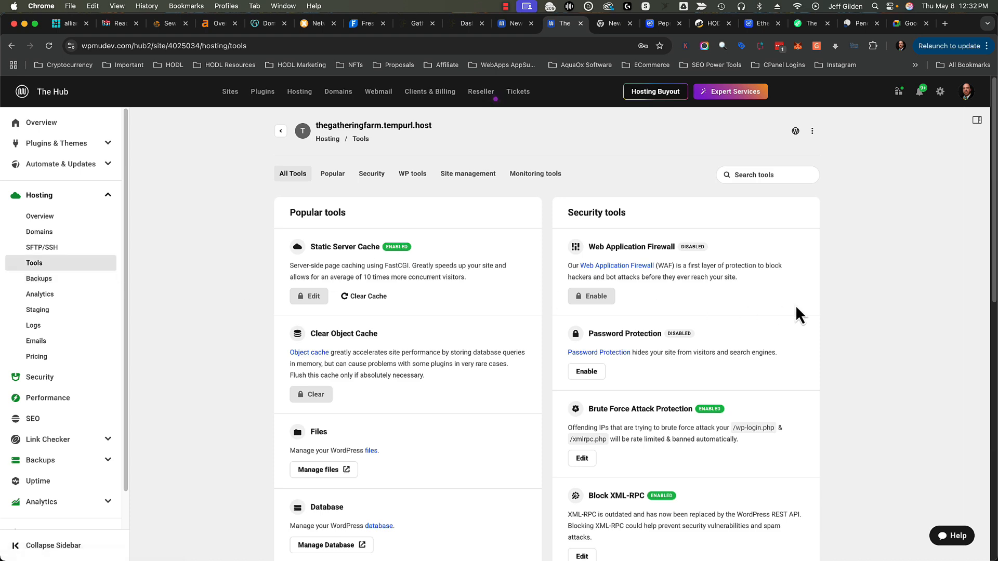
scroll(796, 308, down, 9)
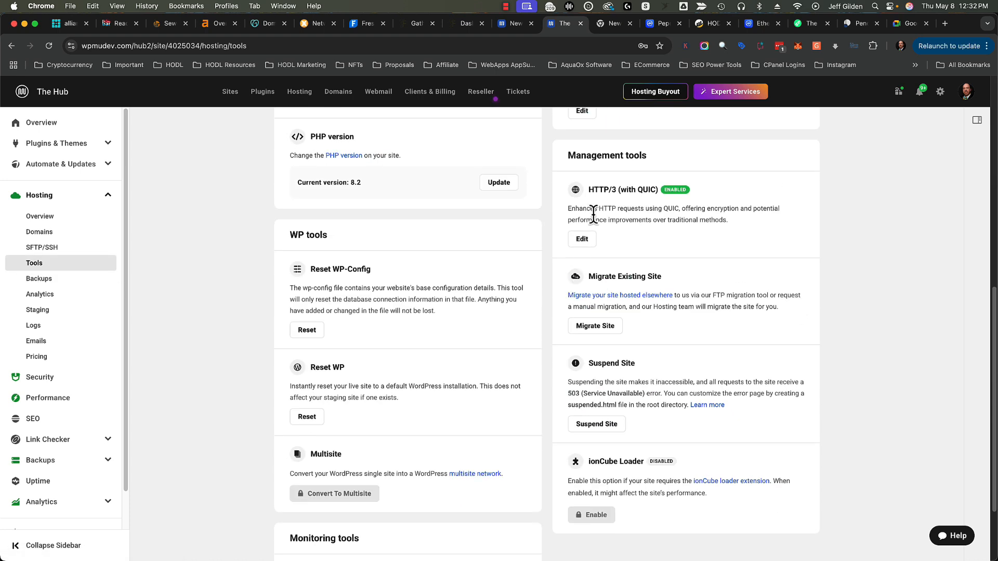
click(596, 326)
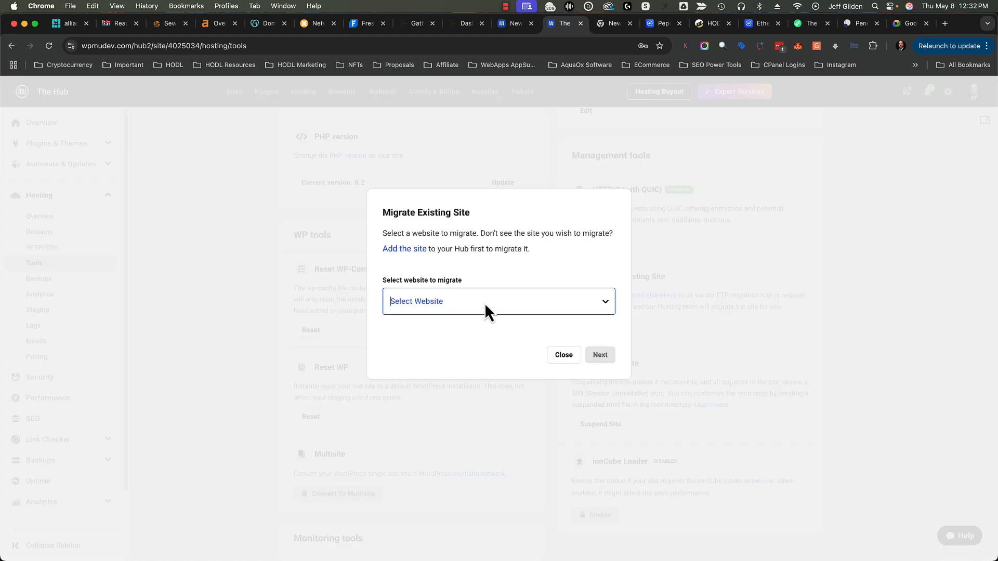
Search for "gath", select thegatheringvenues.com as the website to migrate, and choose the (S)FTP migration method.
click(484, 303)
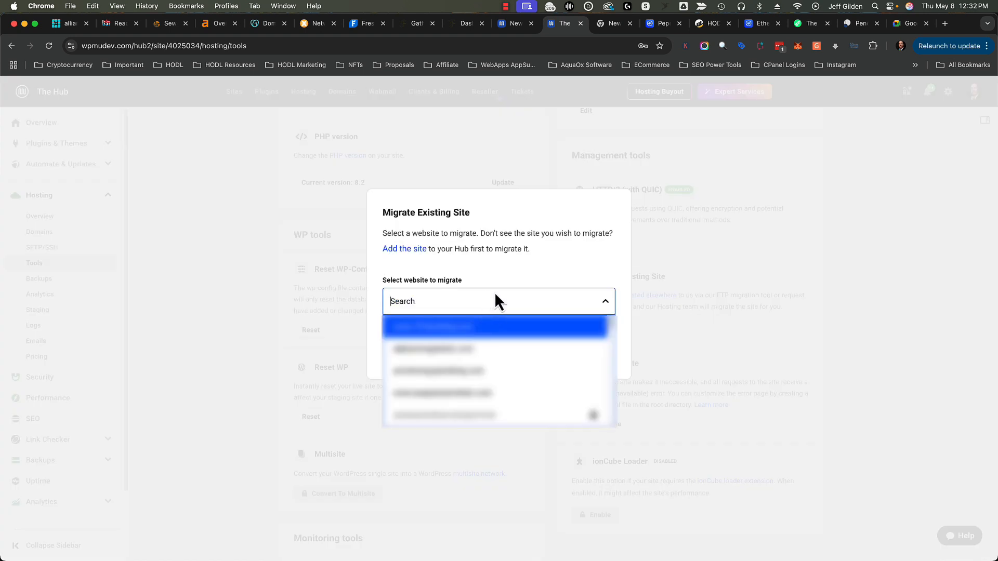
text(gath)
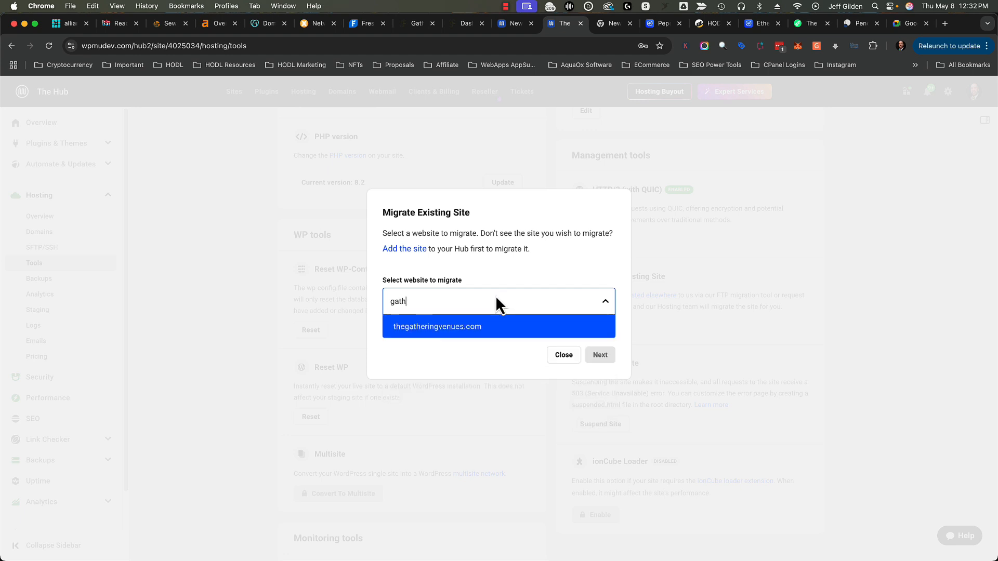
click(495, 329)
click(598, 357)
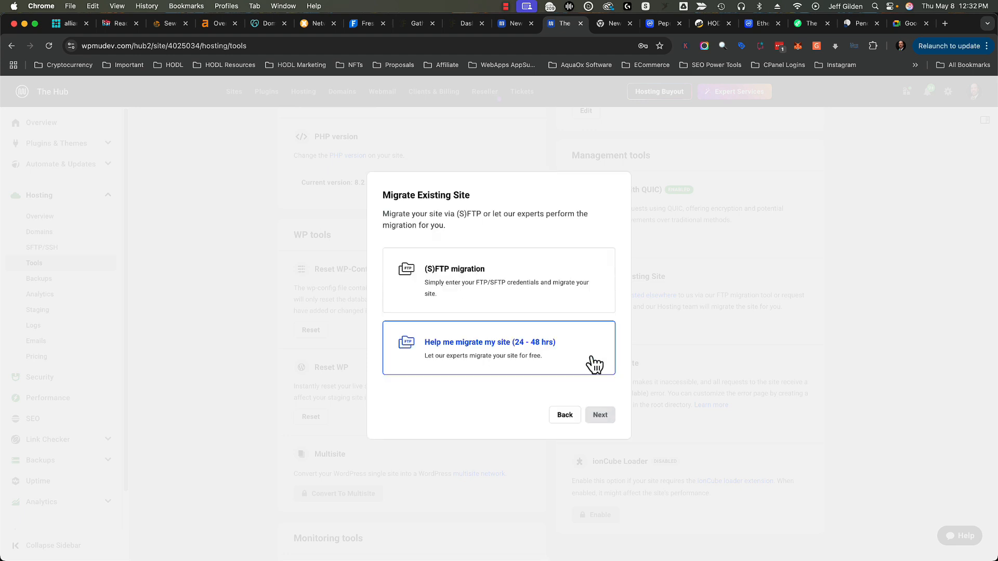
click(523, 281)
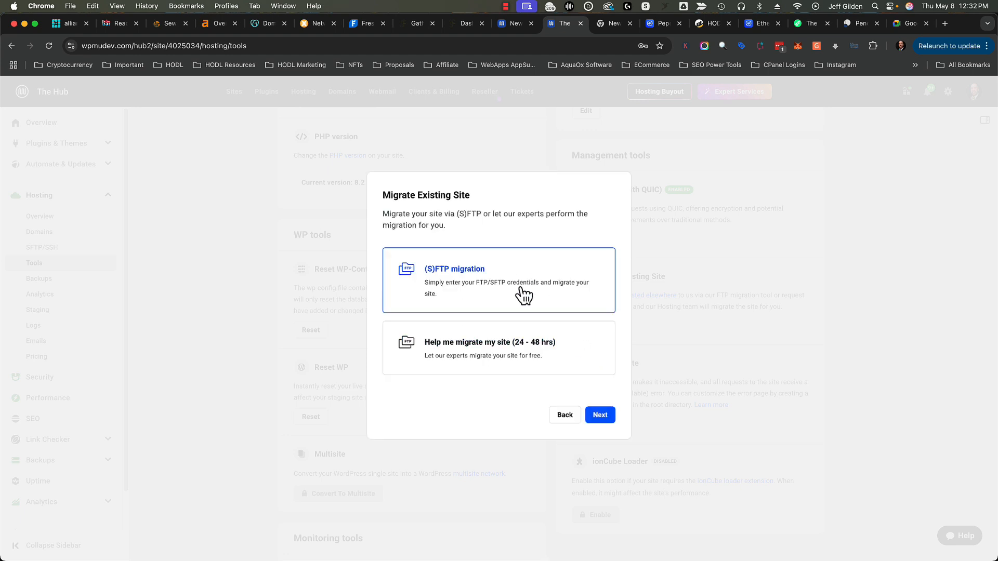
click(598, 414)
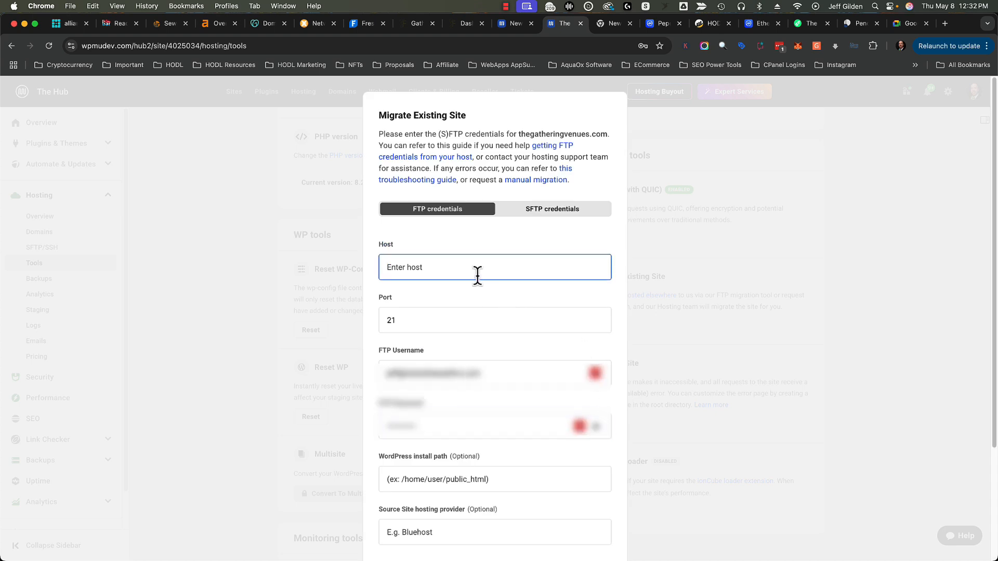
click(538, 213)
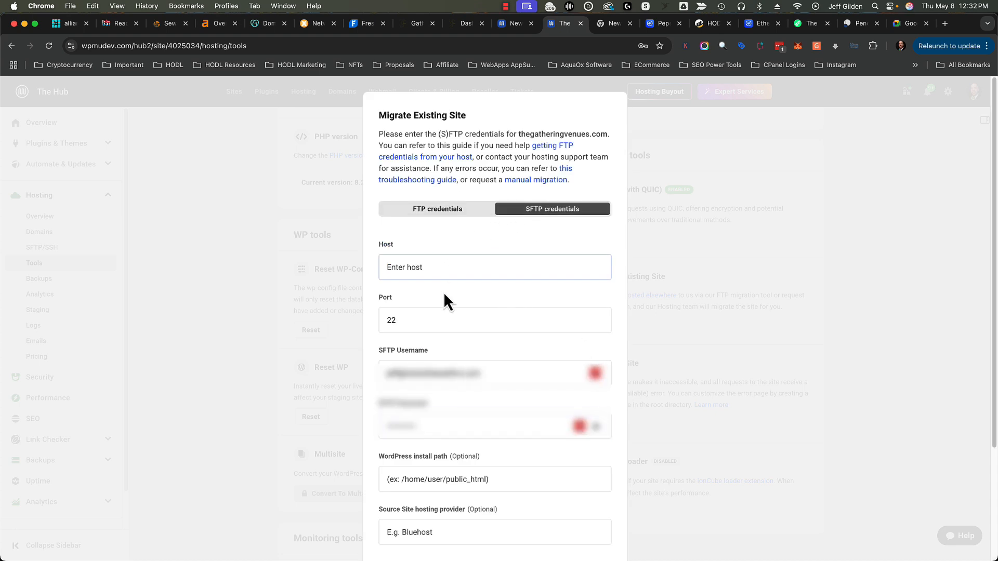
click(418, 255)
click(414, 317)
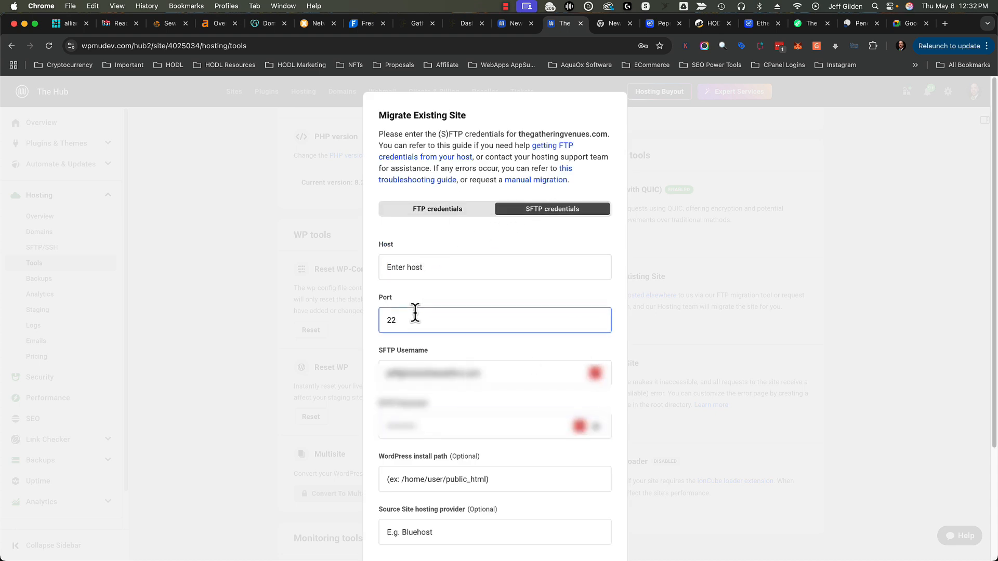
click(427, 269)
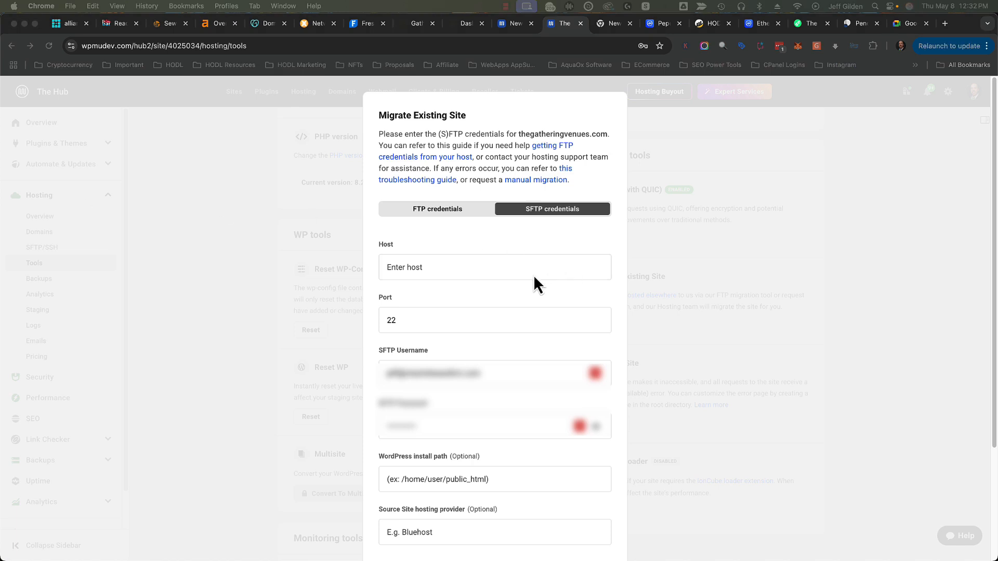
click(485, 266)
text(https://thegatheringvenues.com)
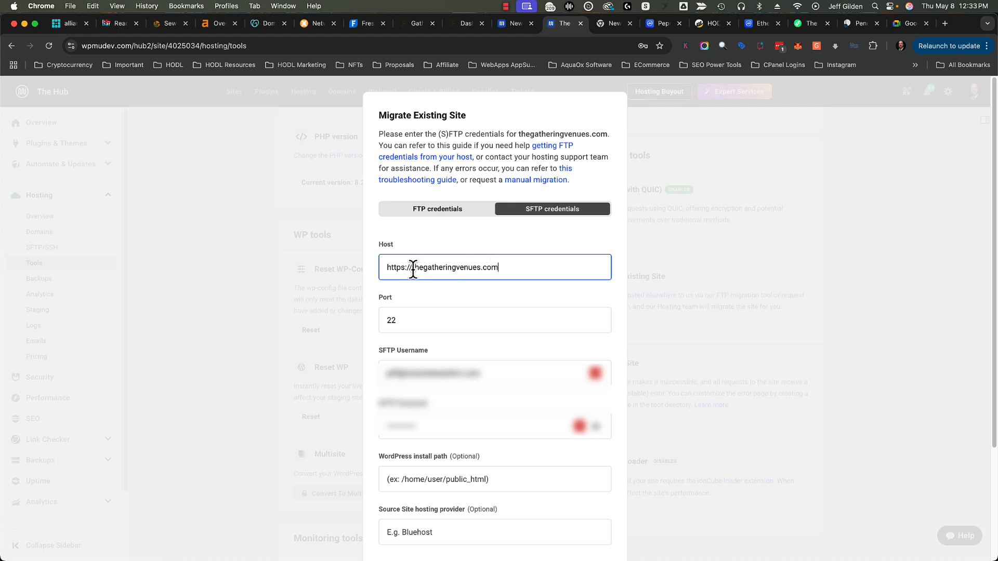
drag(412, 267, 338, 268)
key(BackSpace)
click(483, 268)
drag(385, 267, 503, 267)
click(503, 267)
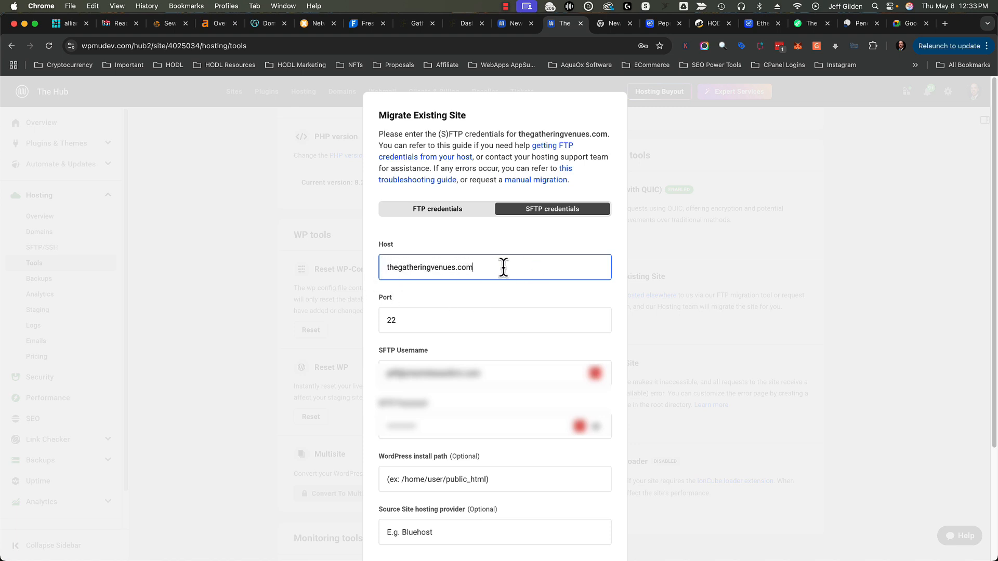
Recheck the host entry and set the SFTP port to 2222.
click(456, 315)
click(385, 266)
drag(384, 265, 535, 270)
click(534, 268)
click(404, 319)
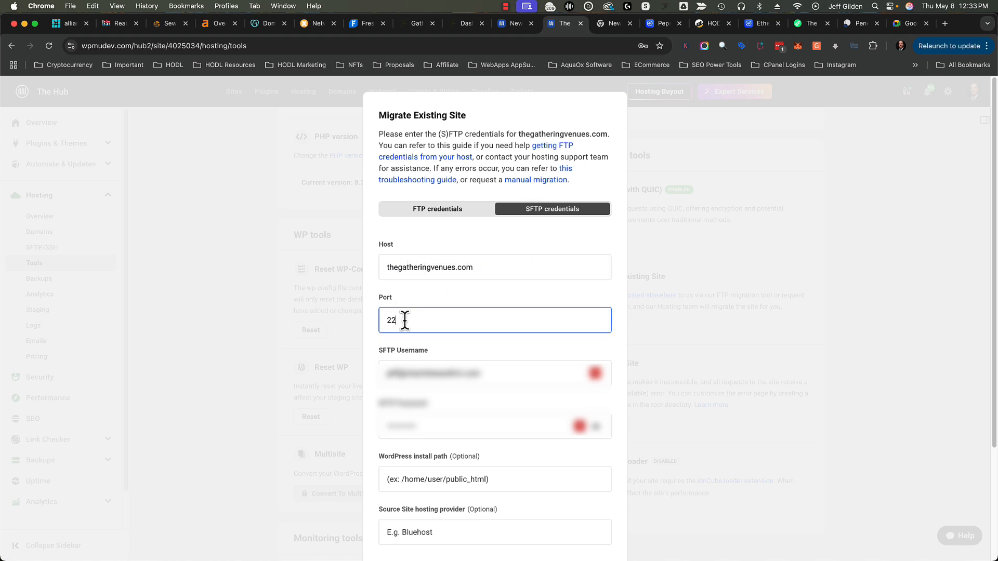
text(22)
key(Tab)
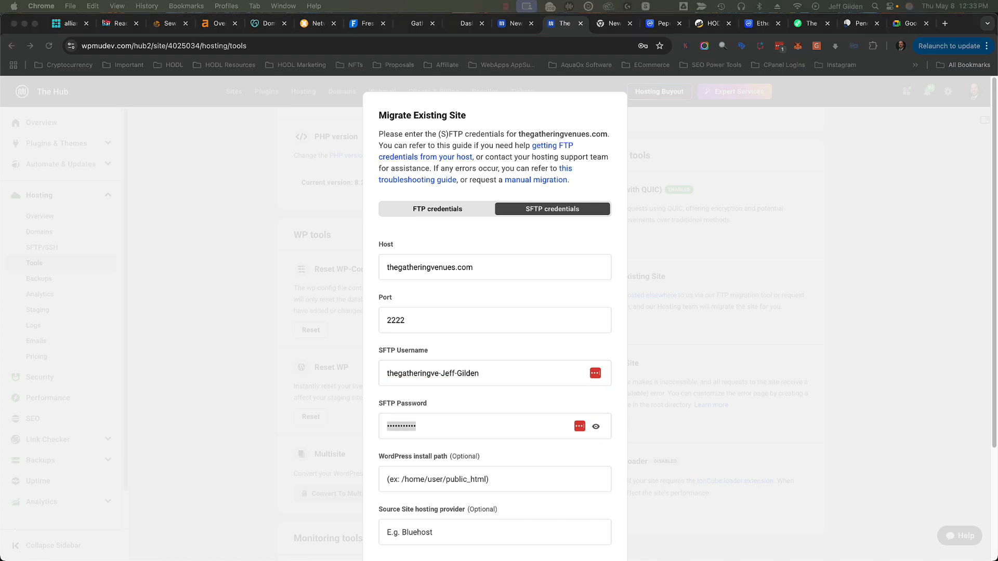
Paste the SFTP password, leave the optional install path and hosting provider empty, and start the migration.
click(490, 426)
key(super+v)
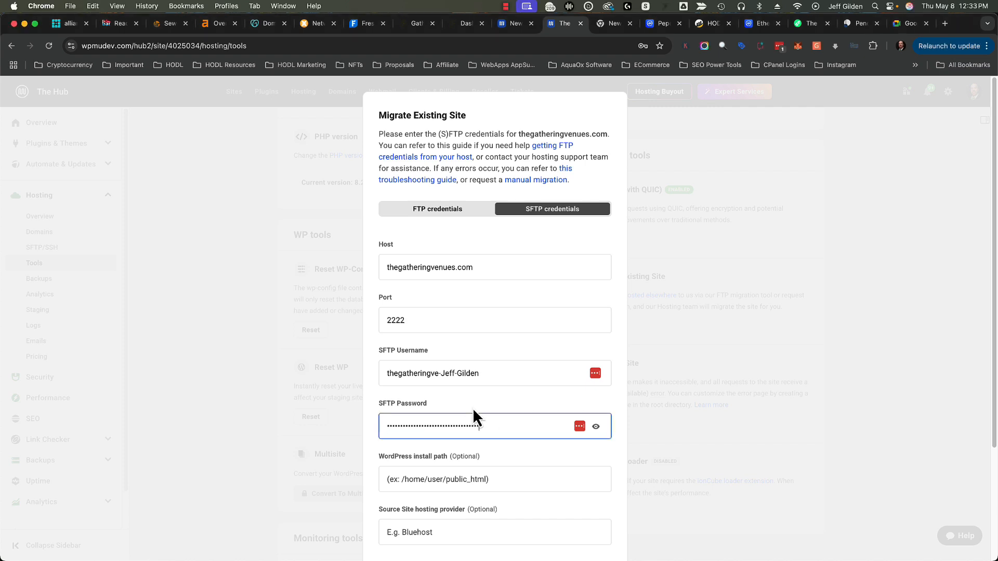
scroll(335, 419, down, 5)
click(384, 341)
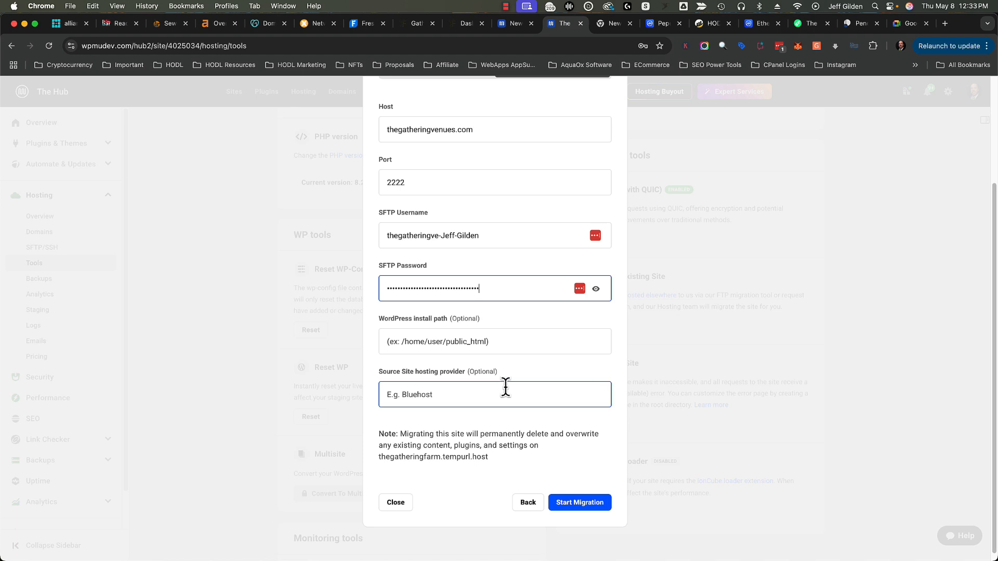
scroll(505, 387, up, 3)
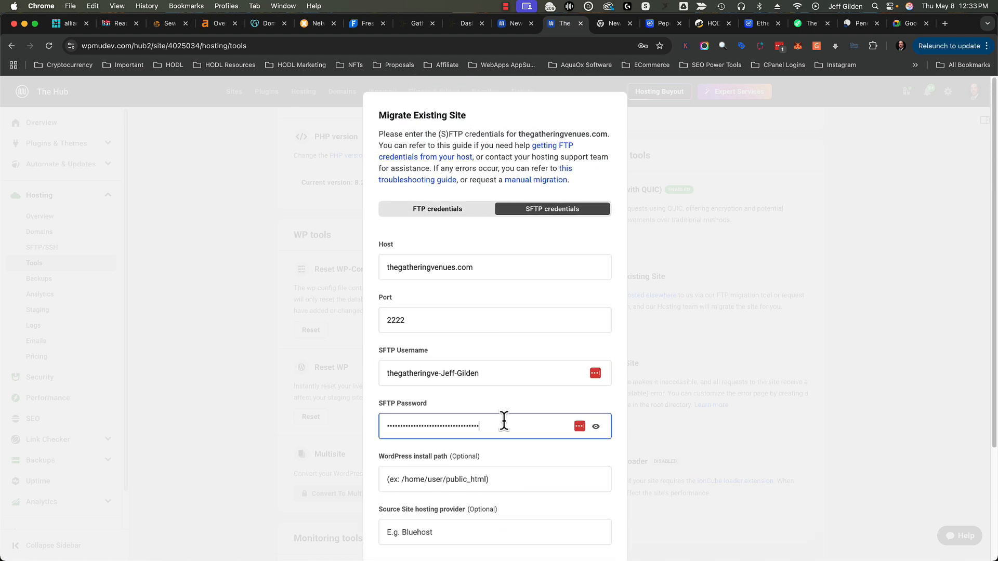
scroll(523, 470, down, 3)
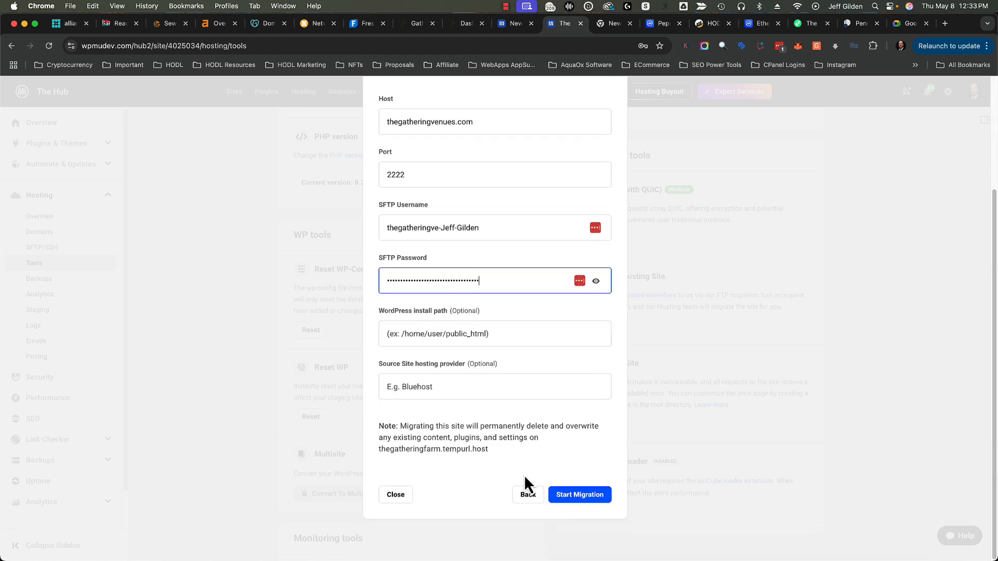
click(597, 496)
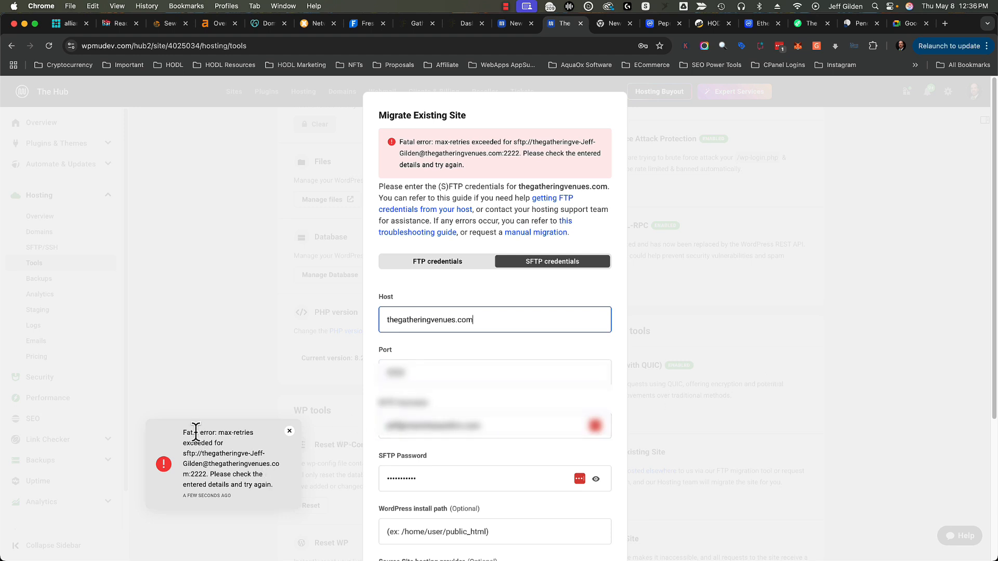
Read the migration error message and check it against the host entered in the SFTP form.
drag(184, 432, 258, 497)
click(247, 482)
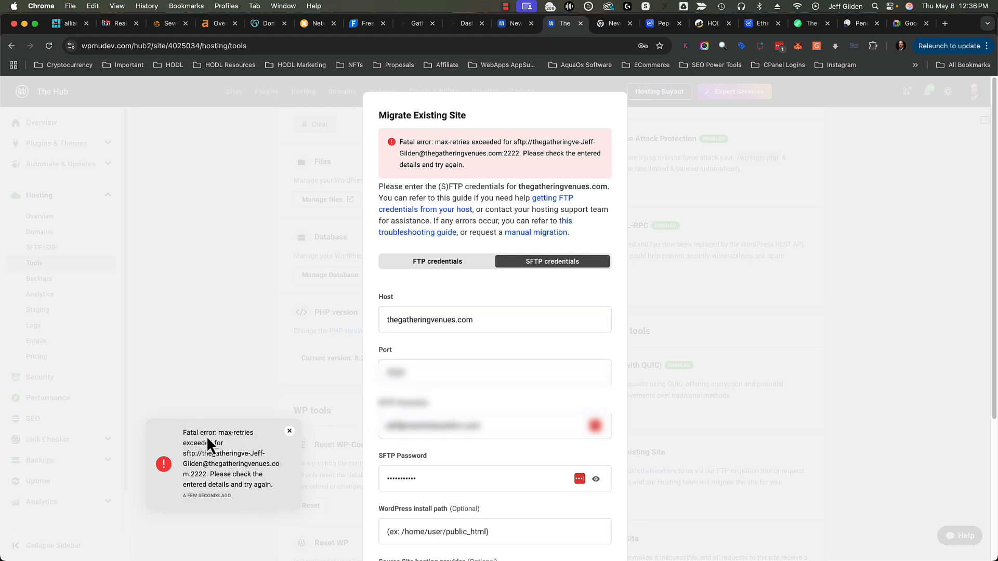
drag(216, 434, 241, 483)
click(243, 470)
click(417, 313)
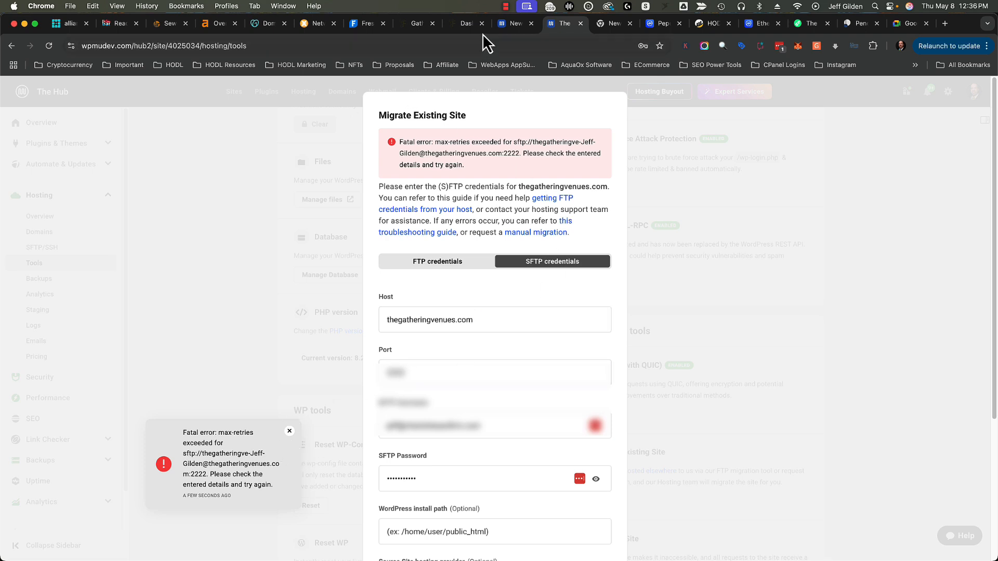
Switch to the WordPress admin of thegatheringvenues.com and review the SFTP details on the WP Engine page.
click(505, 7)
click(512, 33)
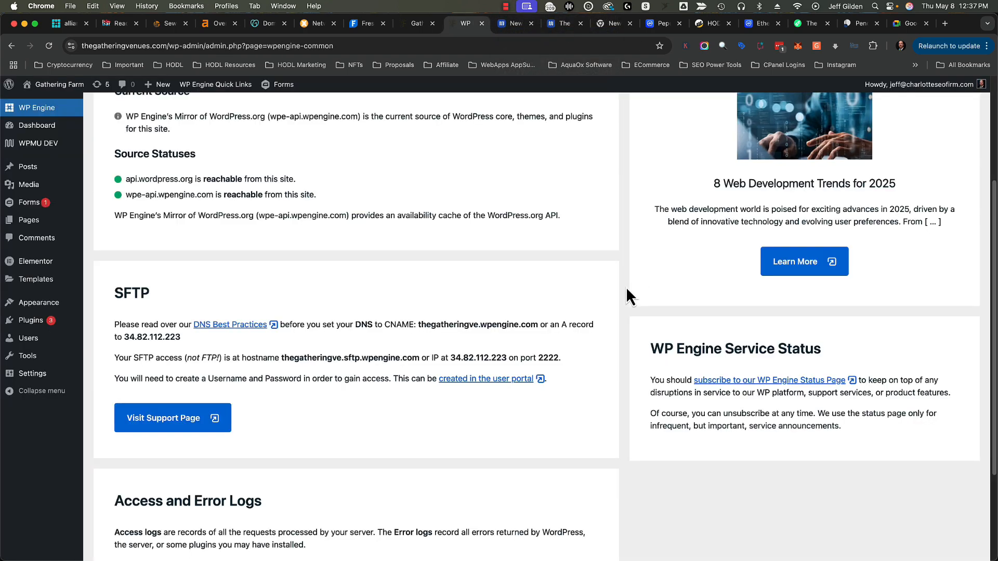
scroll(623, 291, up, 5)
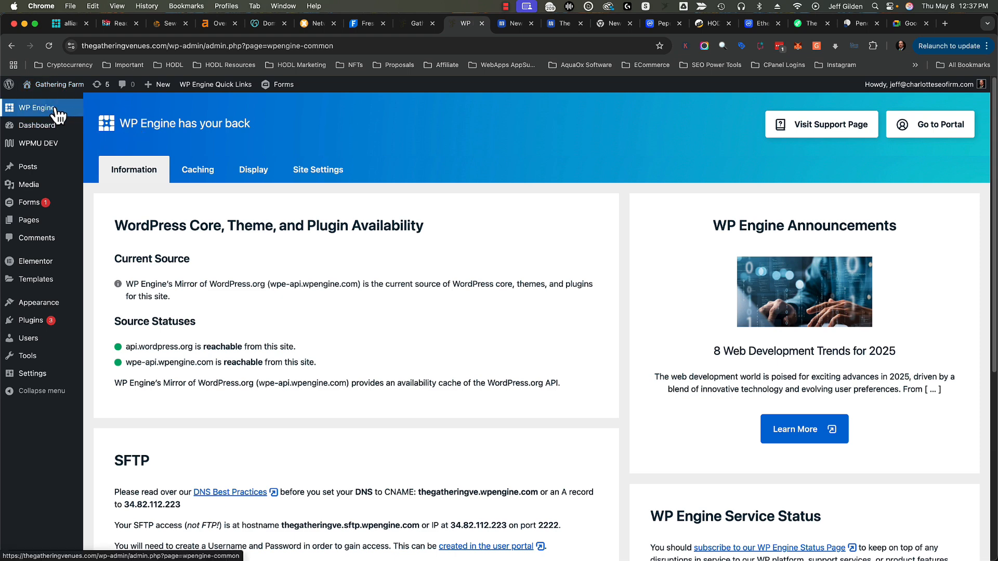
Copy the SFTP hostname thegatheringve.sftp.wpengine.com from the WP Engine page into the migration form's host, and recheck the port there.
scroll(193, 229, down, 4)
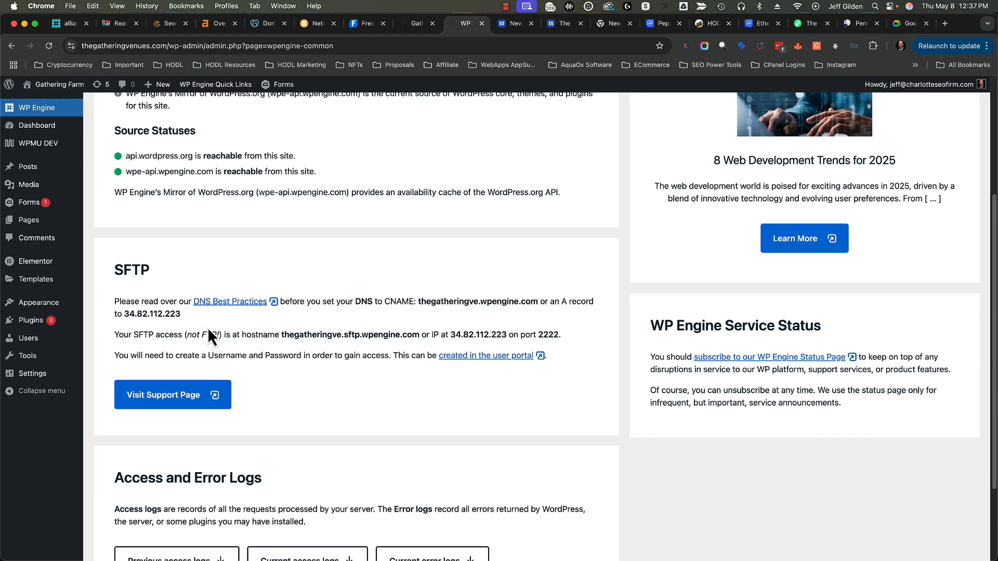
drag(282, 335, 416, 335)
key(super+c)
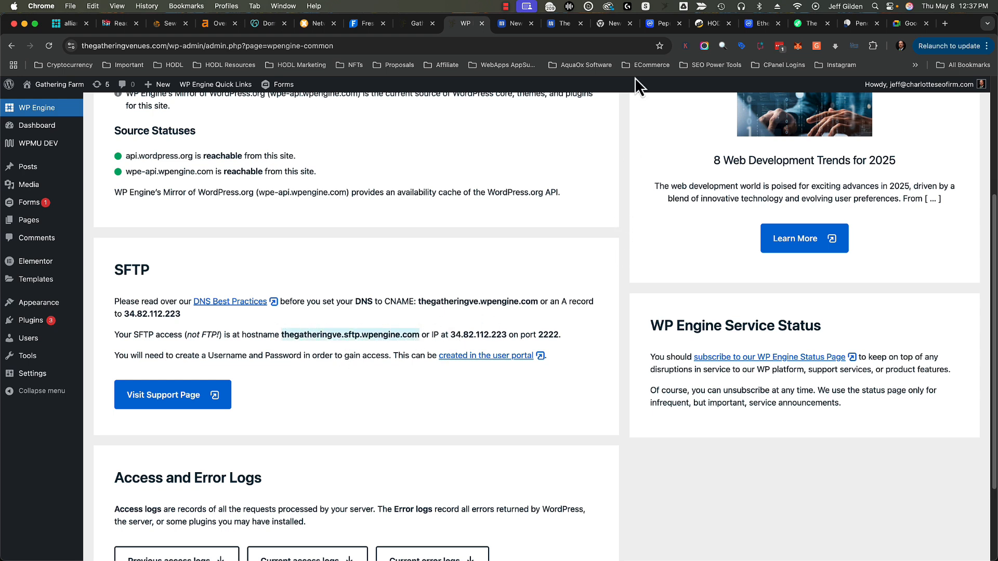
click(549, 26)
double_click(452, 320)
key(super+v)
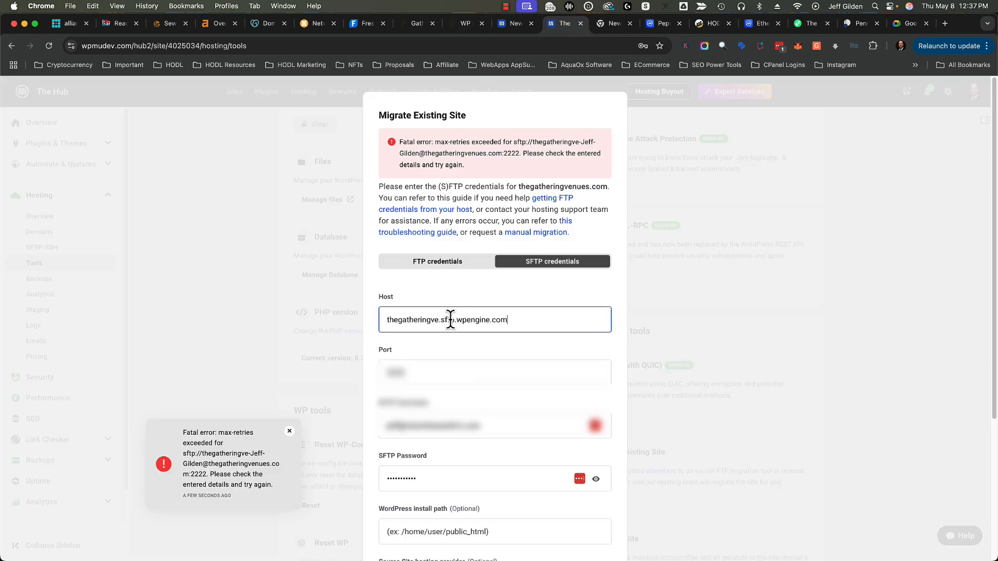
key(Tab)
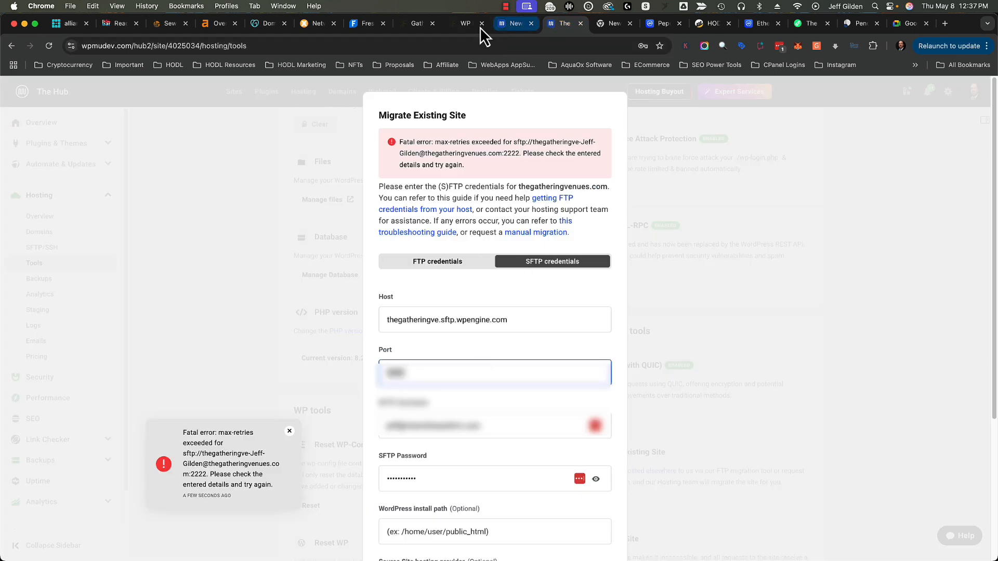
click(459, 25)
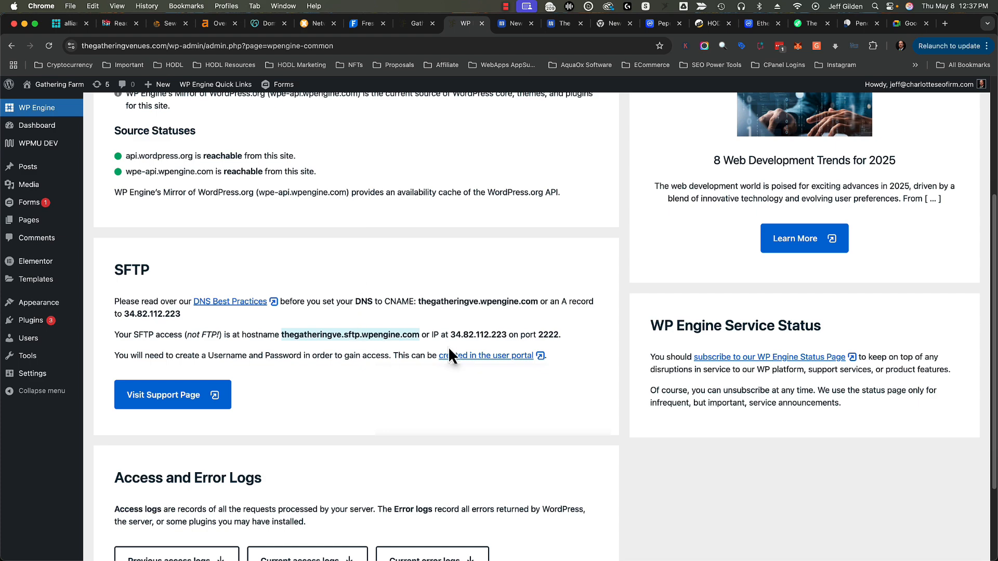
click(550, 26)
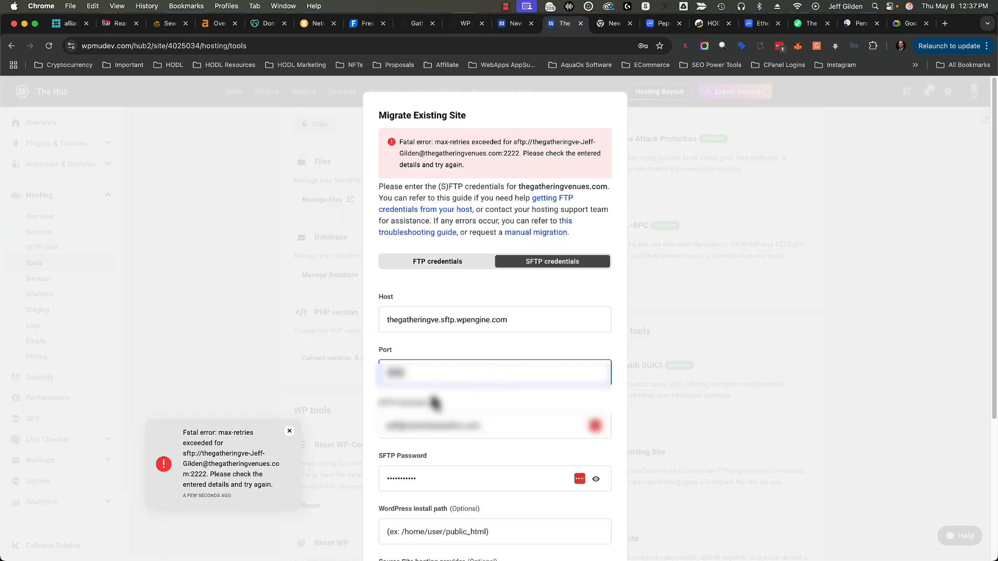
key(super+Tab)
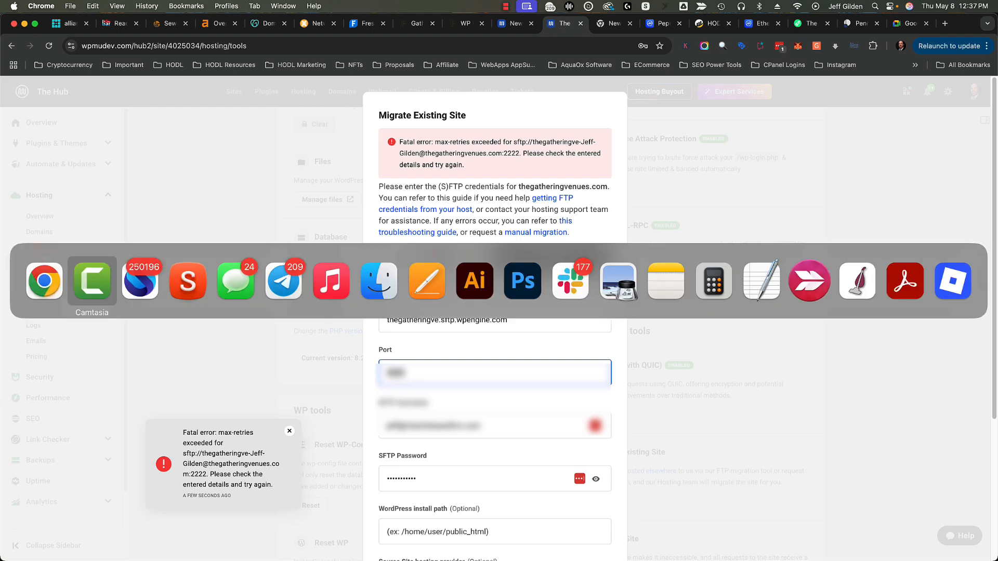
click(168, 297)
key(super+Tab)
click(182, 282)
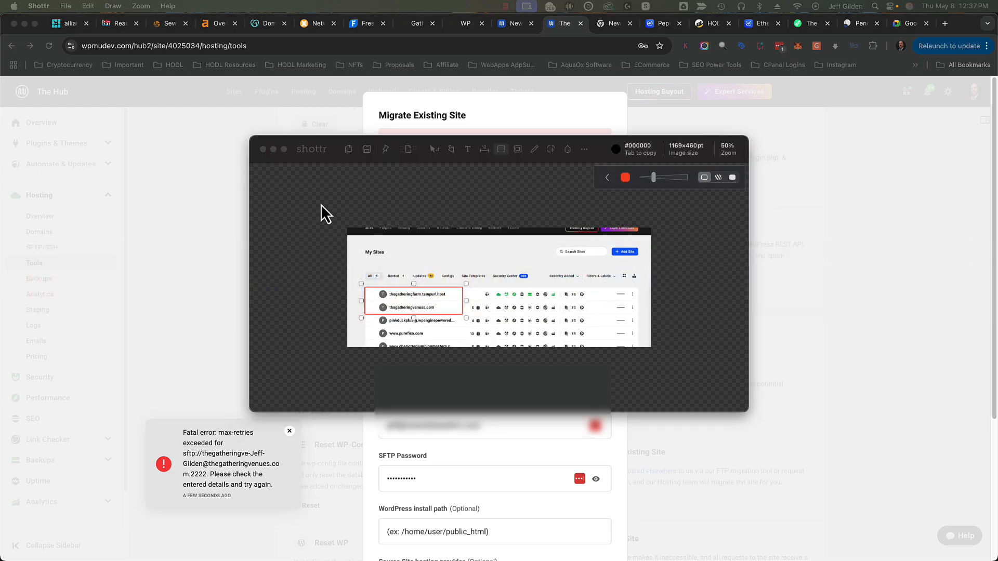
click(271, 149)
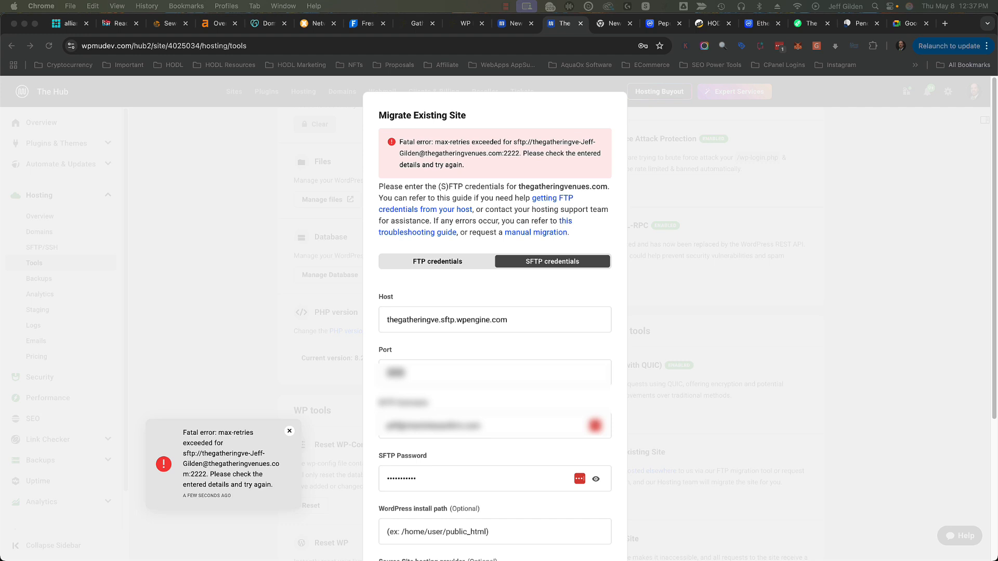
Replace the SFTP username in the migration form with the copied WP Engine SFTP username.
click(466, 403)
click(463, 423)
key(super+a)
key(super+v)
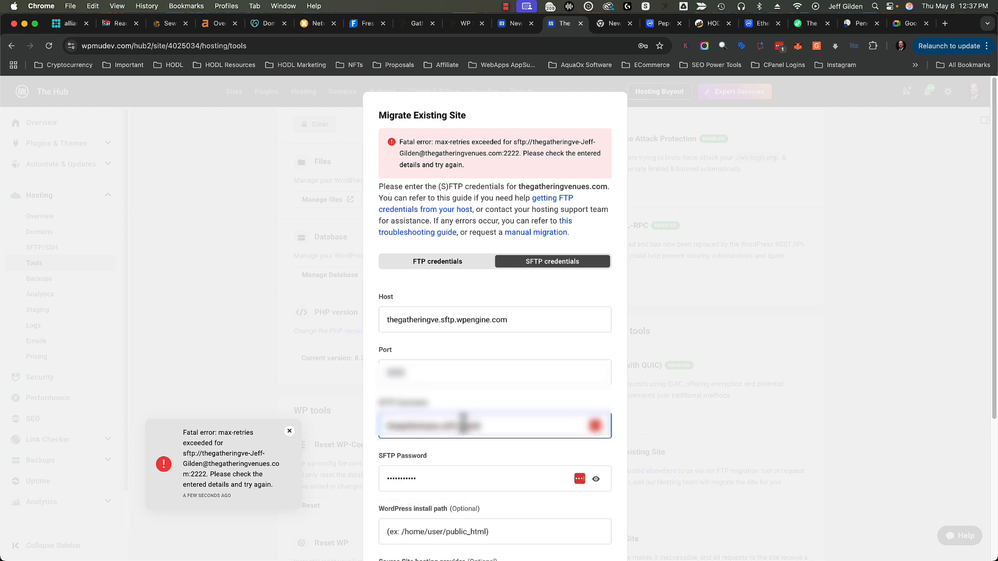
key(Tab)
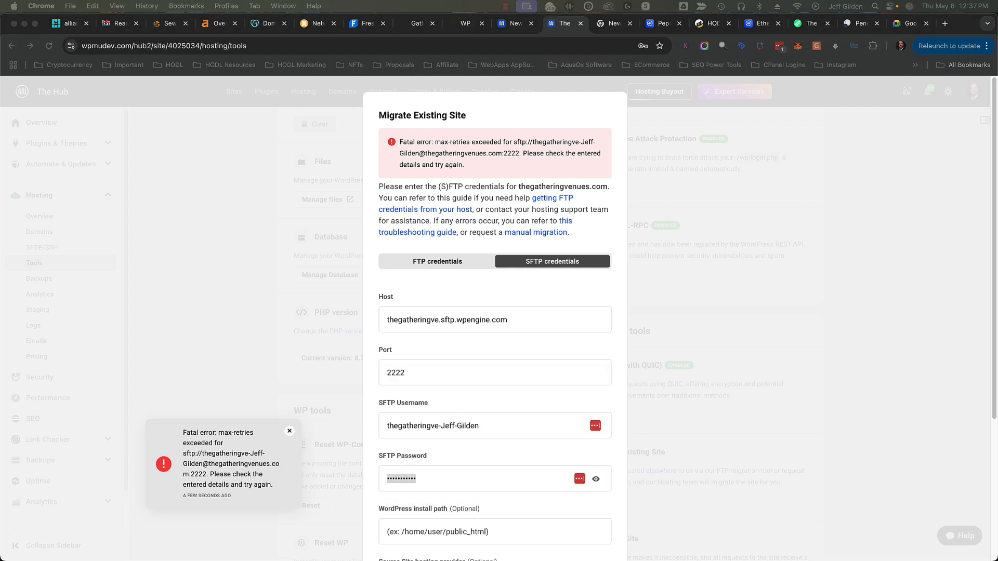
Replace the SFTP password with the copied one, leave the optional settings empty, and start the migration to thegatheringfarm.tempurl.host.
click(486, 463)
key(super+v)
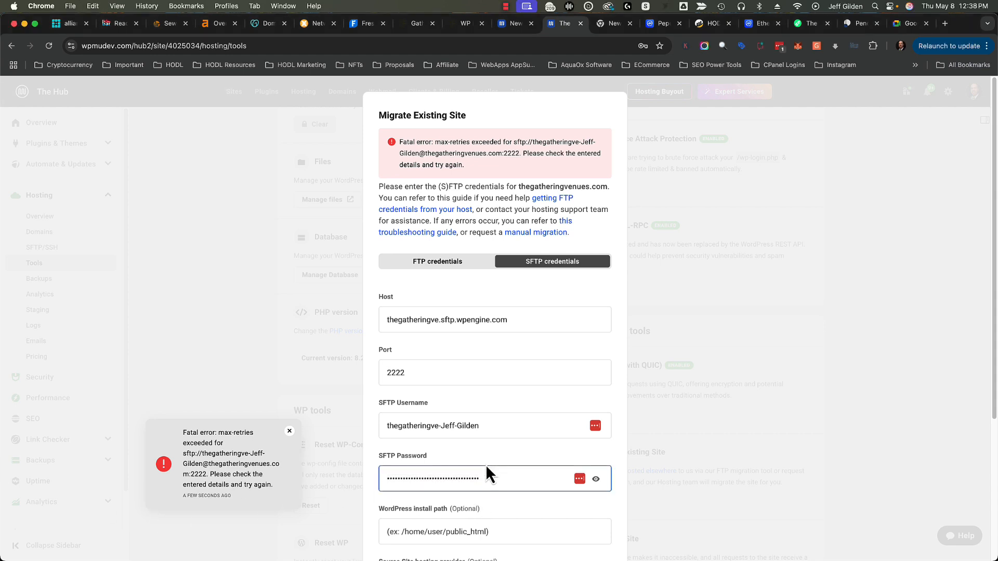
scroll(486, 435, down, 4)
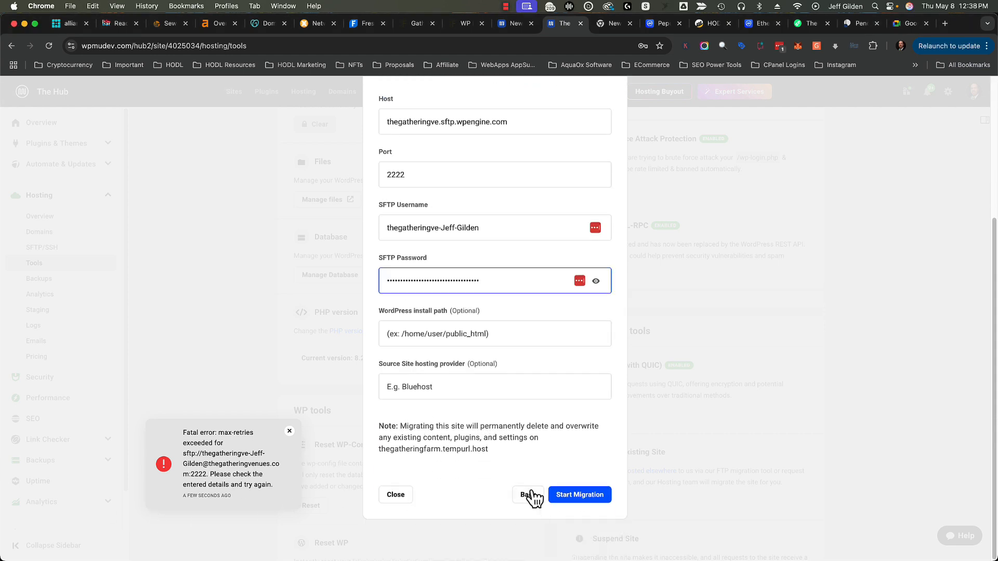
click(580, 496)
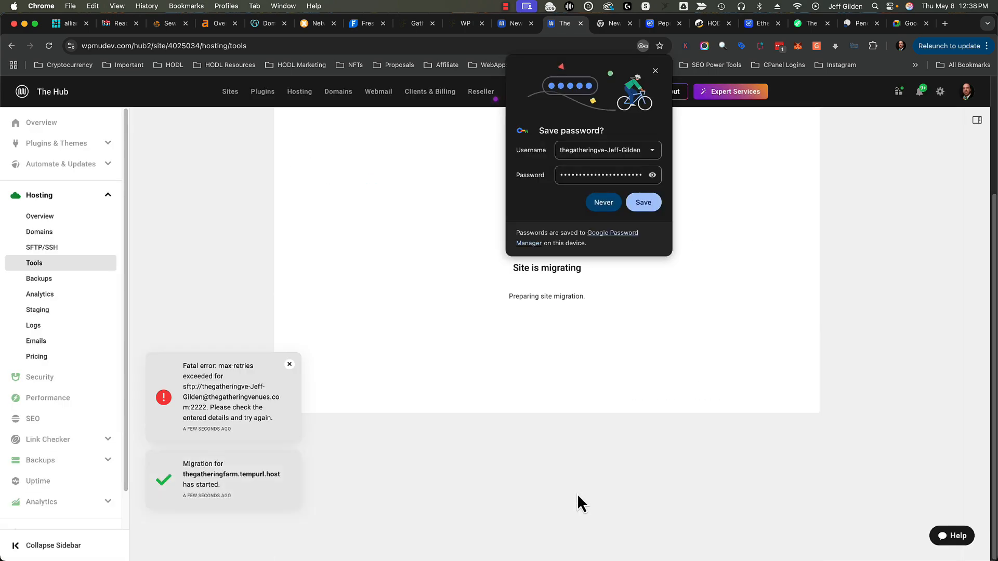
Decline saving the password in the browser and in LastPass, and dismiss the old fatal error notification.
click(656, 71)
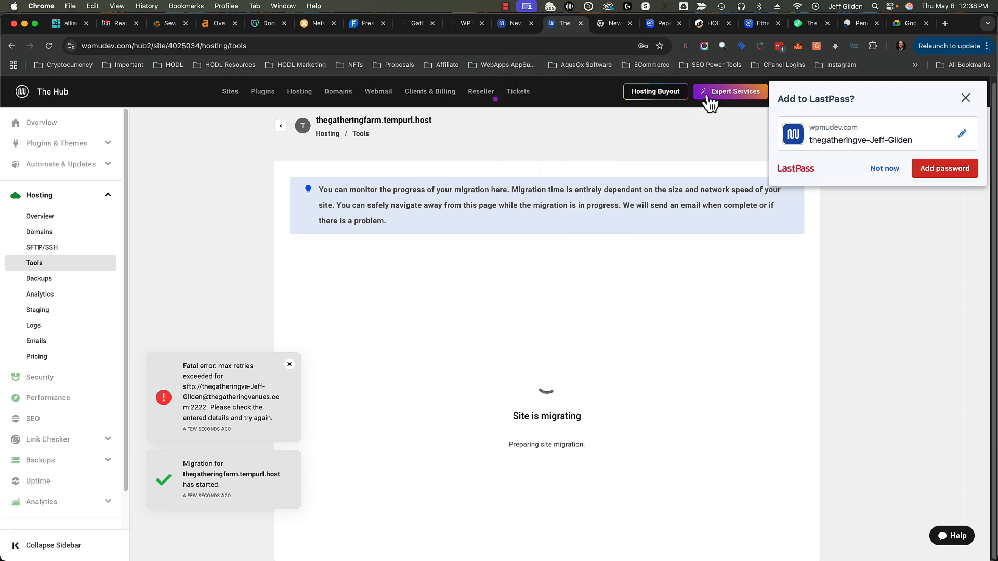
click(965, 98)
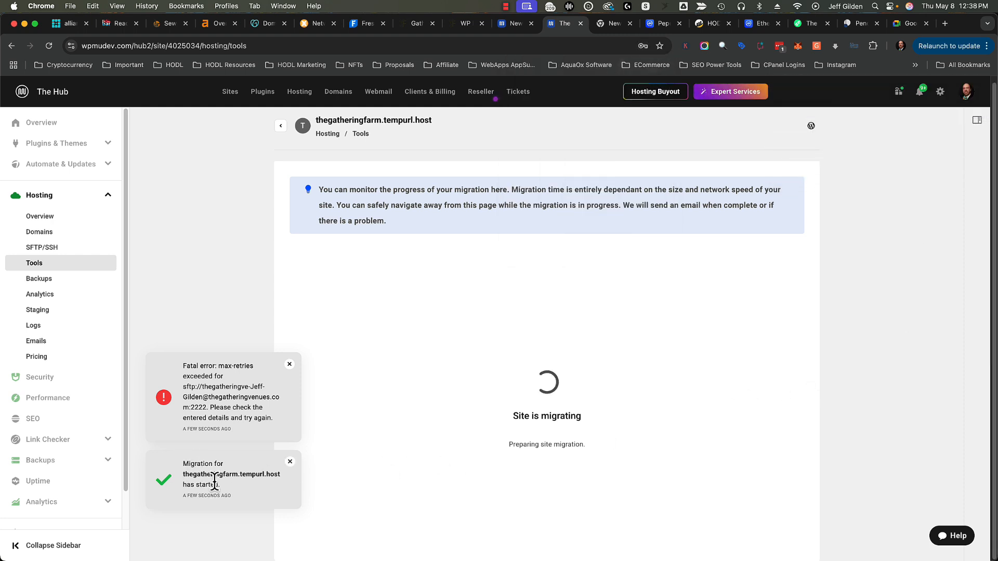
click(290, 365)
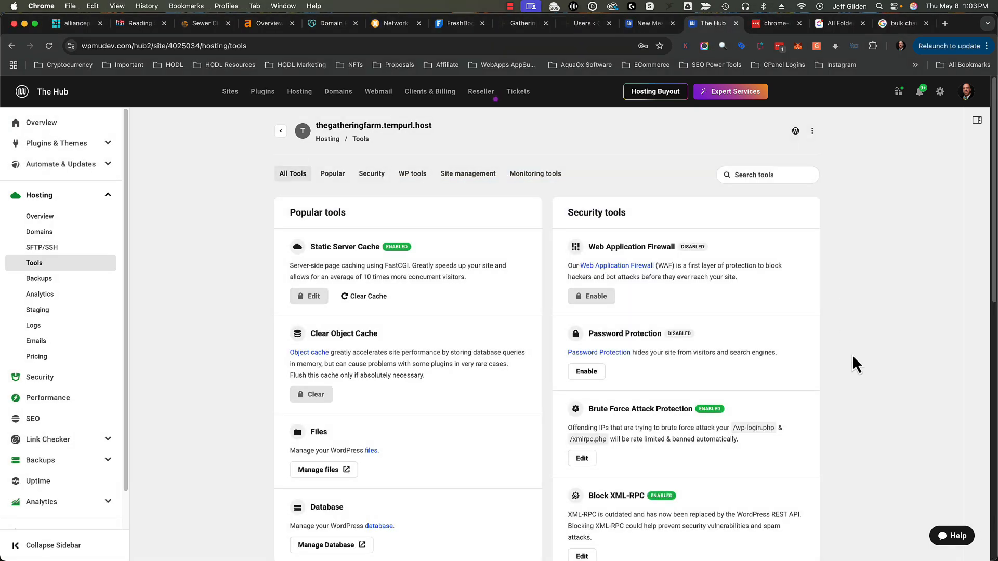
Open Migrate Existing Site, select thegatheringvenues.com as the source, and choose Help me migrate my site (24 - 48 hrs).
scroll(850, 354, down, 4)
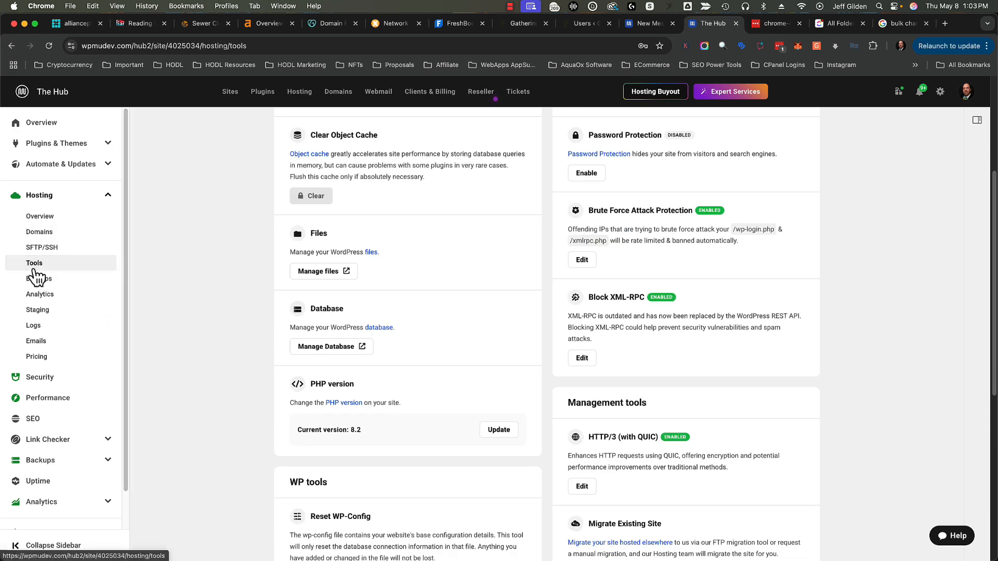
scroll(442, 347, down, 6)
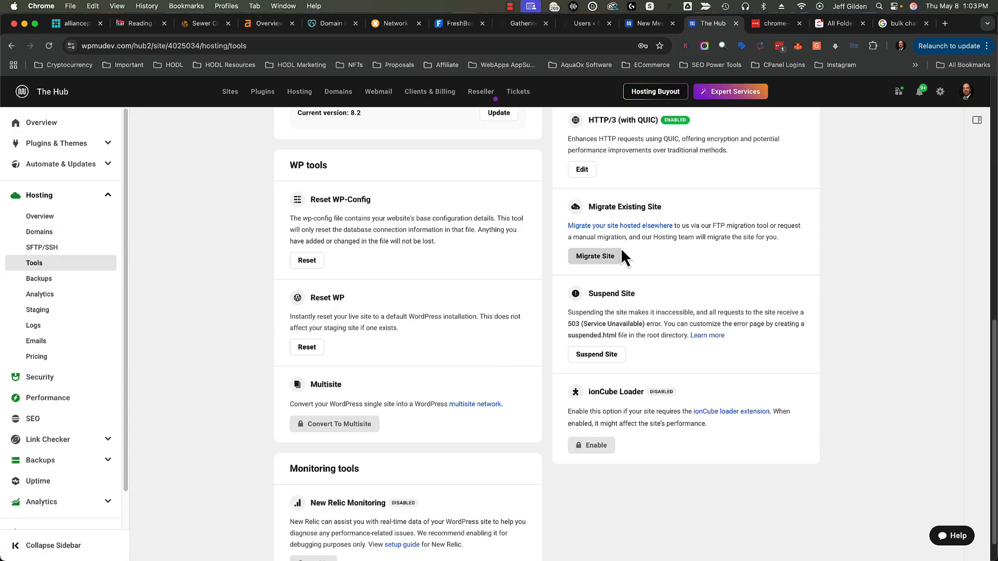
click(610, 254)
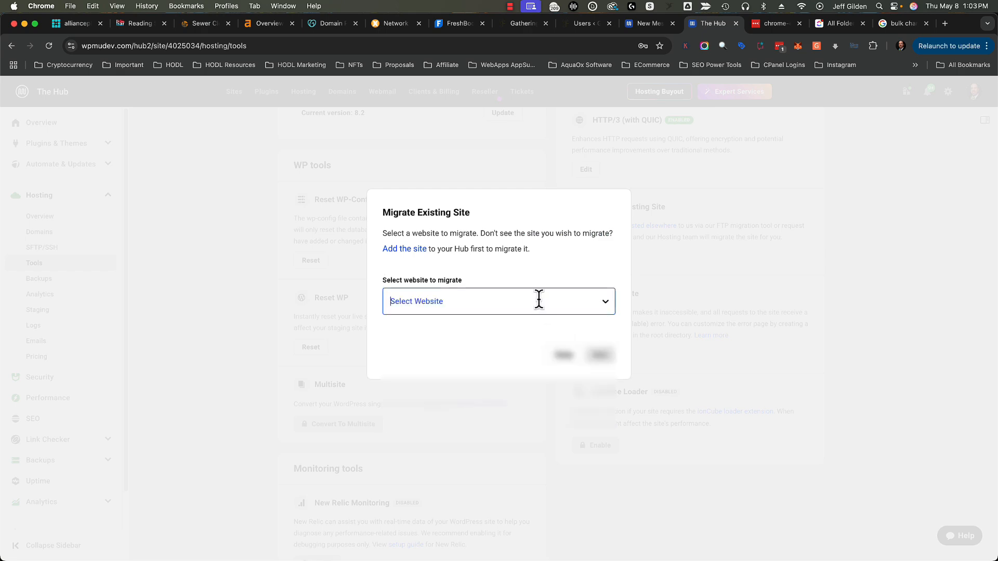
text(gathr)
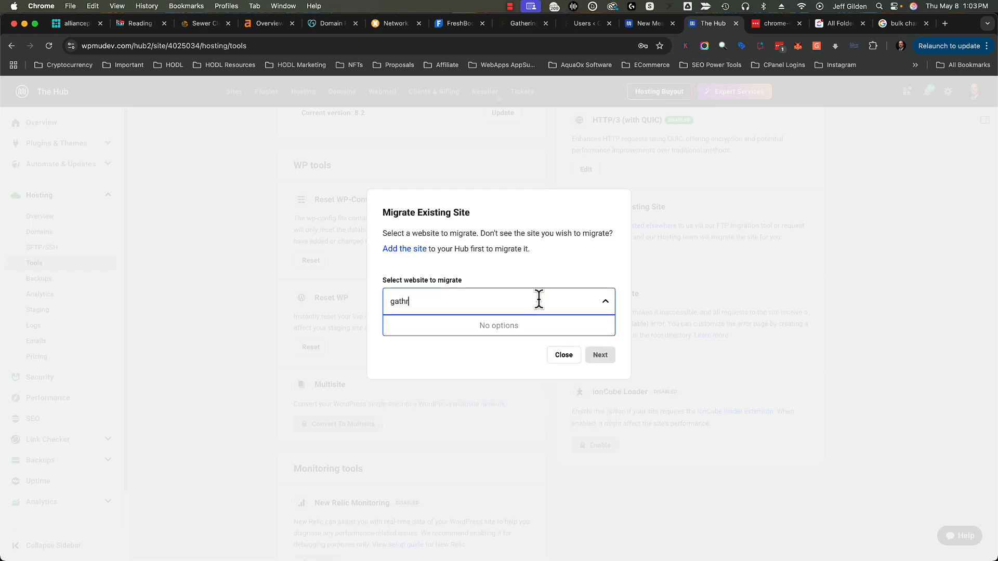
key(BackSpace)
text(er)
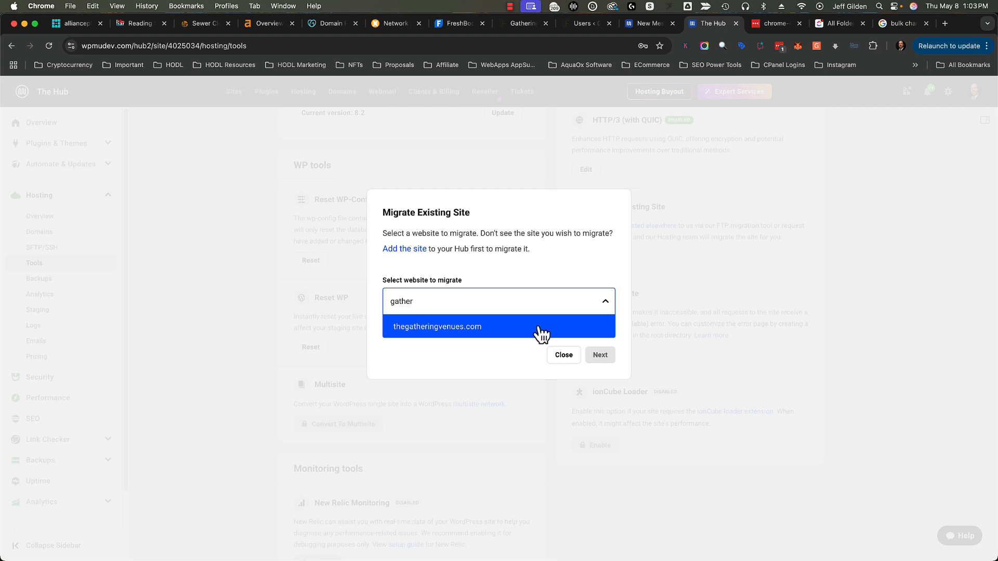
click(543, 335)
click(600, 355)
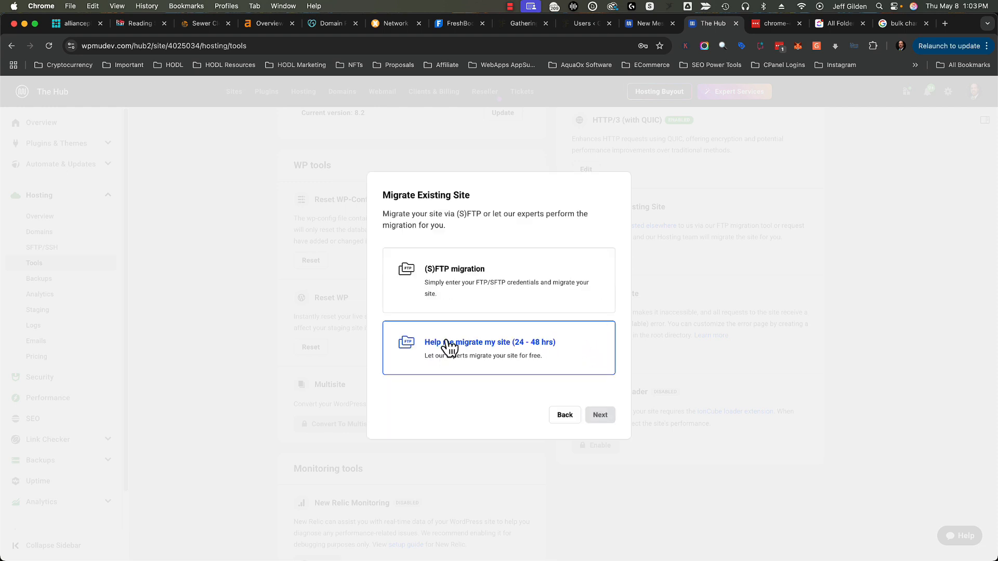
click(432, 347)
click(613, 416)
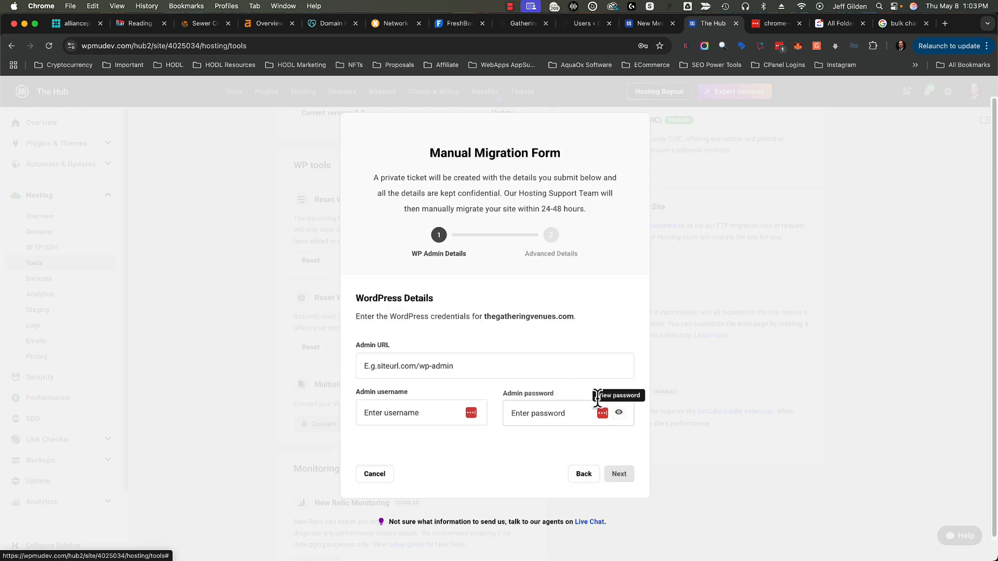
click(452, 362)
click(317, 364)
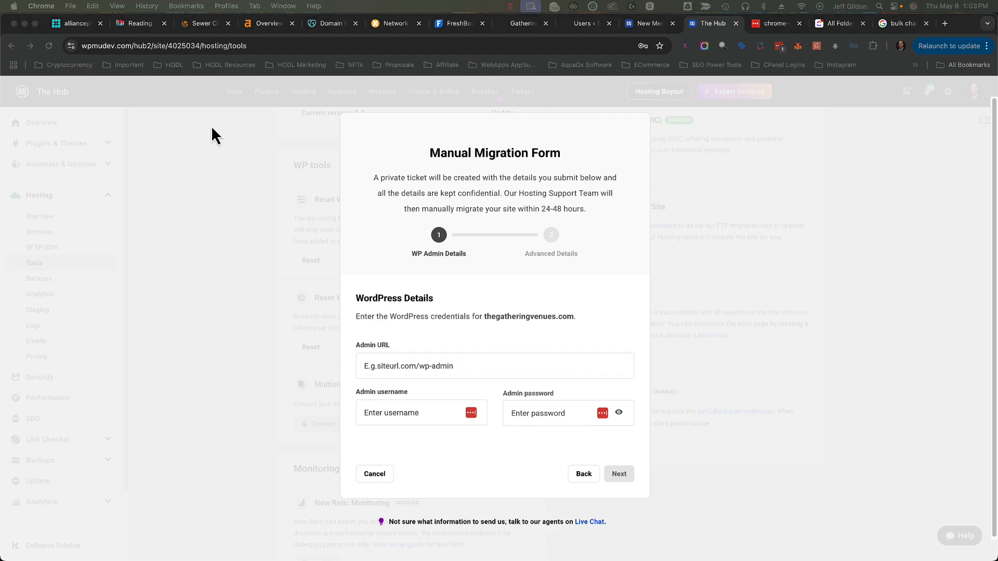
click(525, 25)
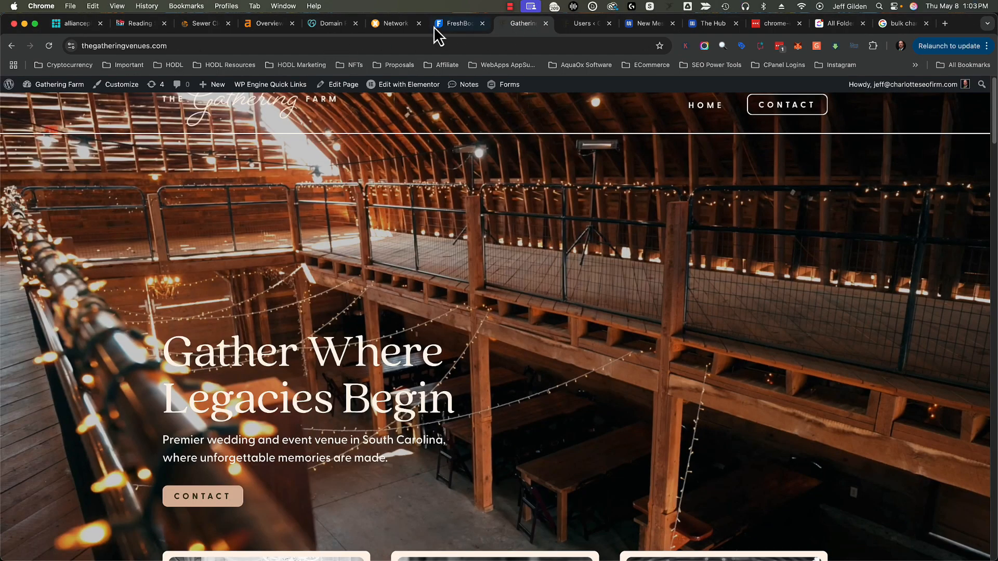
click(590, 26)
click(194, 46)
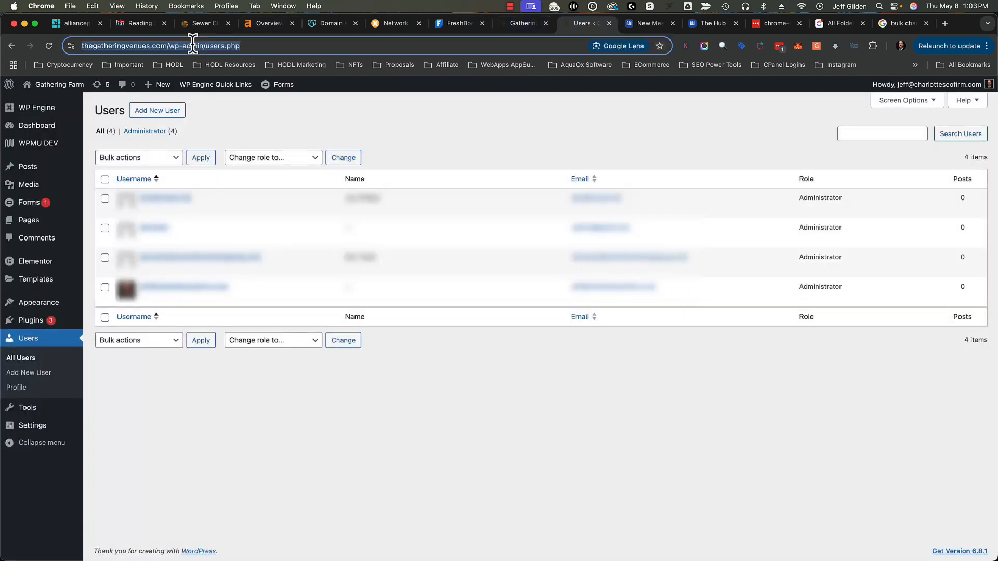
drag(231, 46, 82, 46)
key(cmd+c)
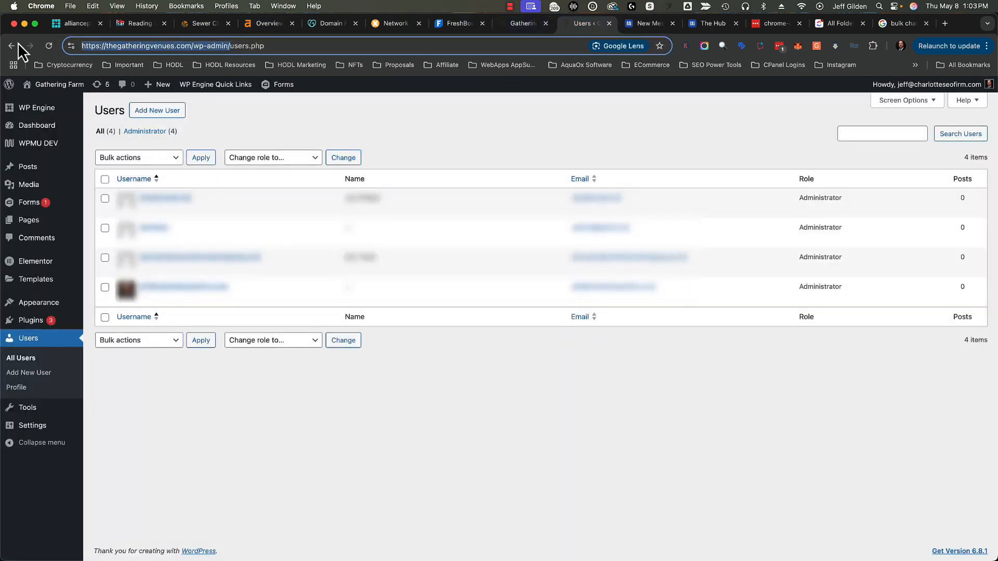
click(524, 25)
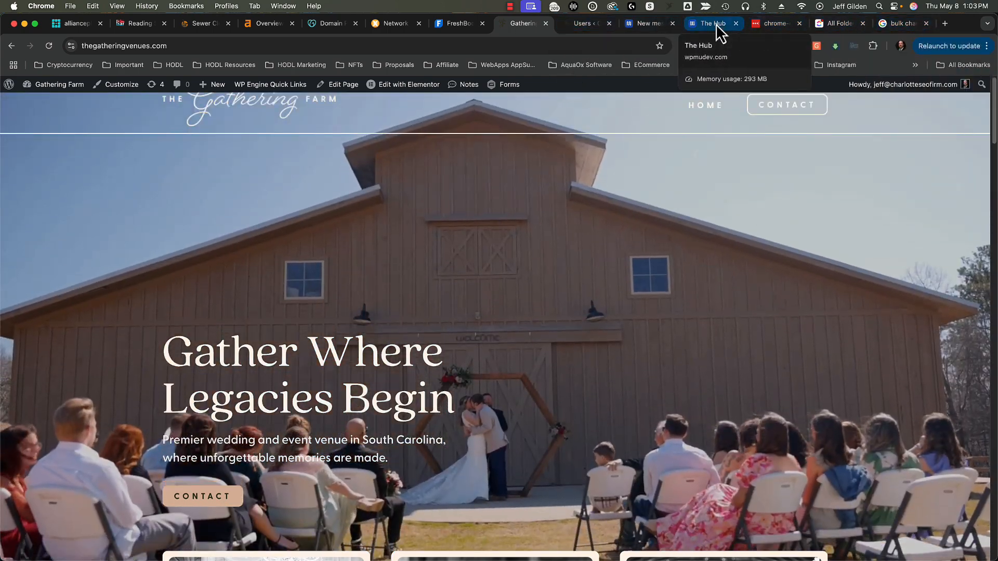
click(716, 24)
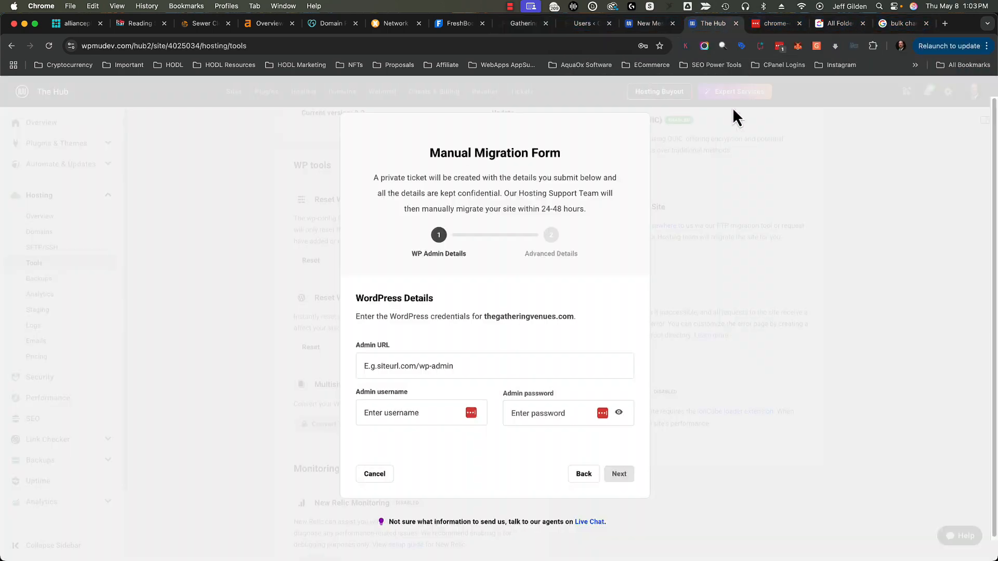
click(524, 358)
key(cmd+v)
key(Tab)
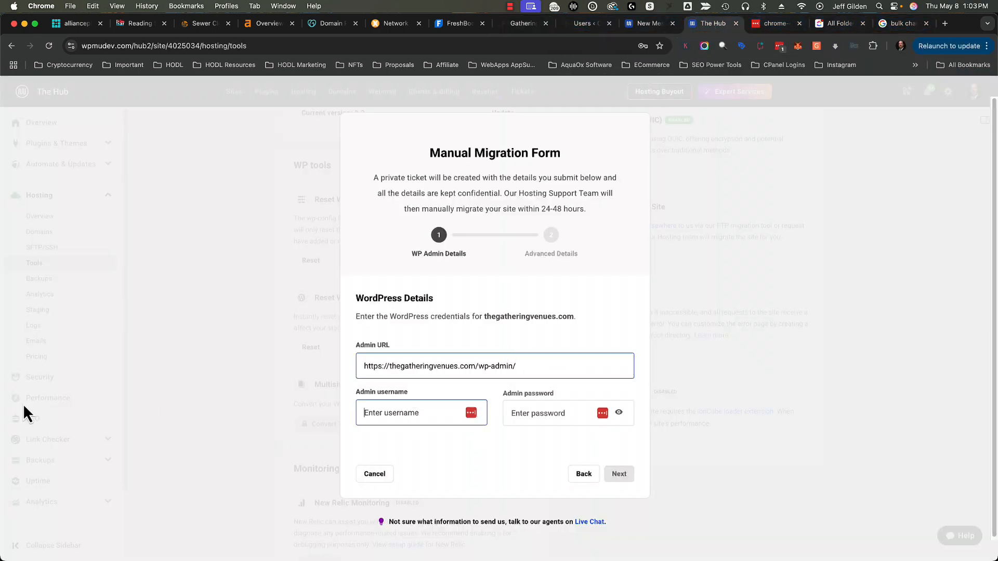
Copy the admin username from the thegatheringvenues.com entry in LastPass and enter it in the manual migration form.
click(0, 404)
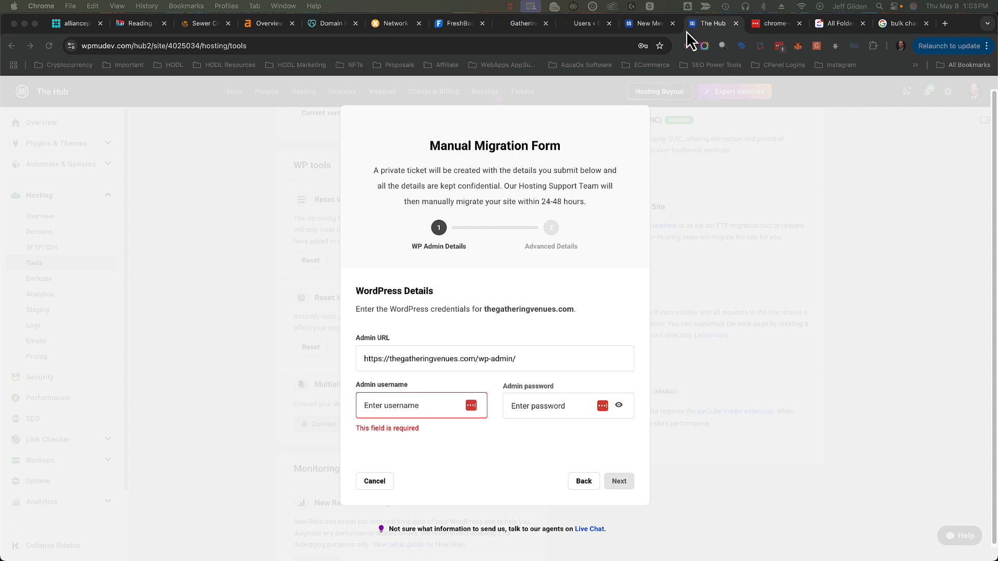
click(770, 24)
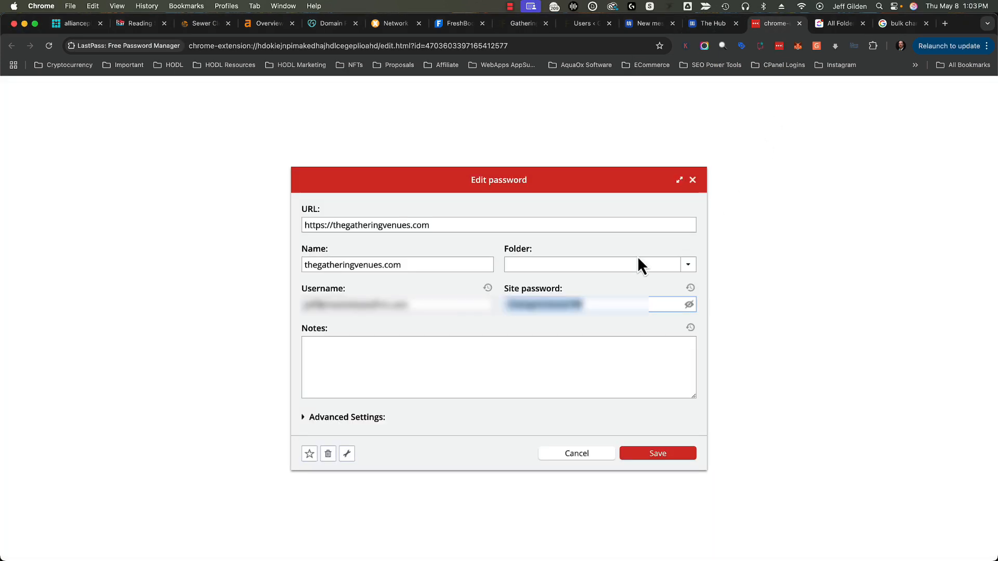
click(477, 304)
key(cmd+a)
click(713, 24)
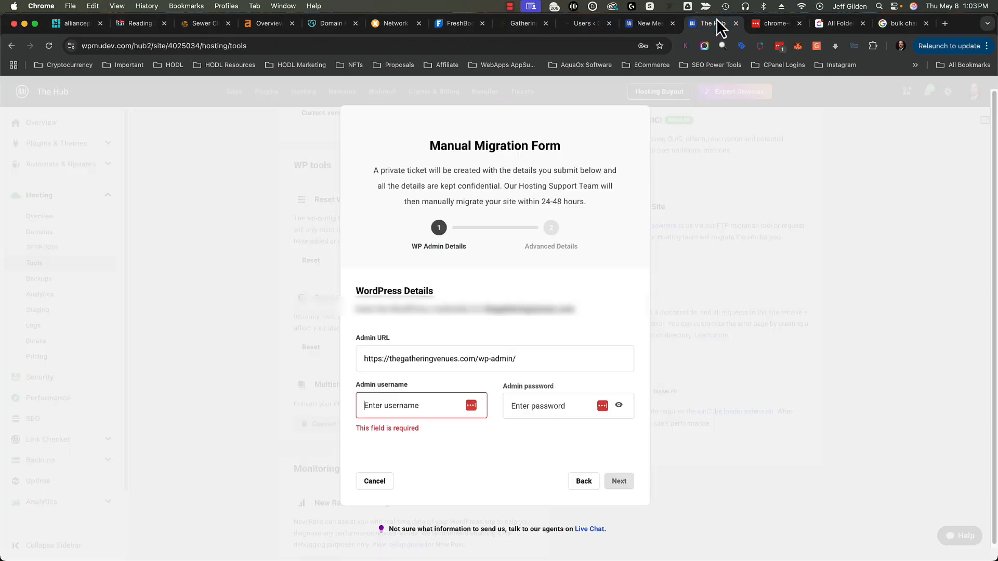
key(super+v)
click(550, 413)
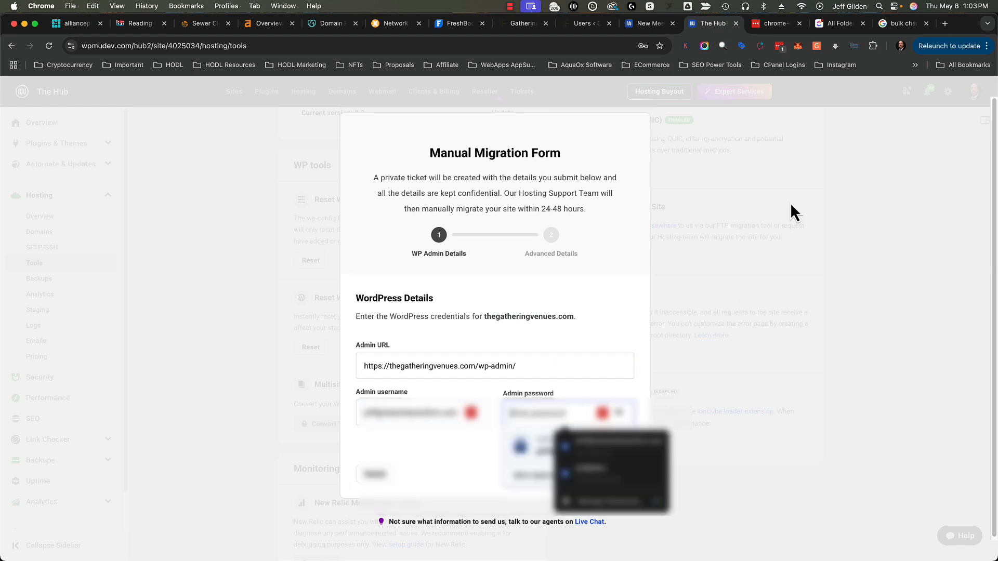
Copy the site password from the thegatheringvenues.com entry in LastPass, enter it as the admin password, and continue to the advanced details.
click(771, 21)
click(606, 304)
key(super+a)
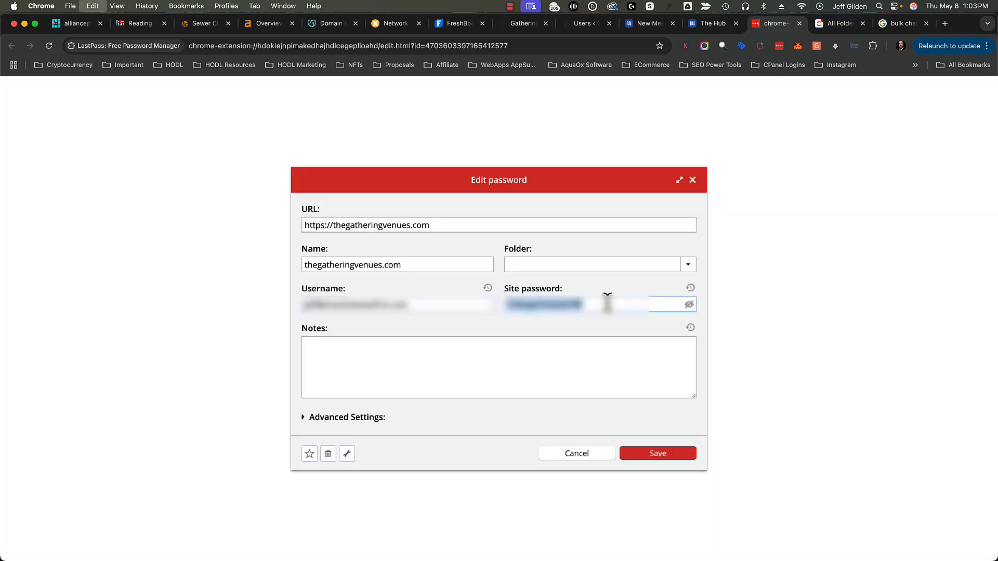
click(703, 30)
key(super+v)
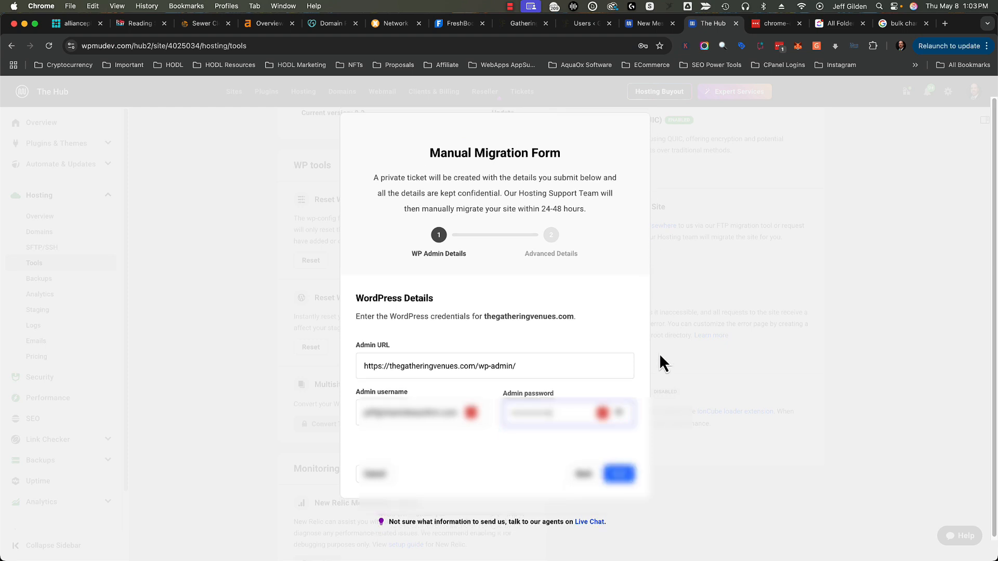
click(622, 472)
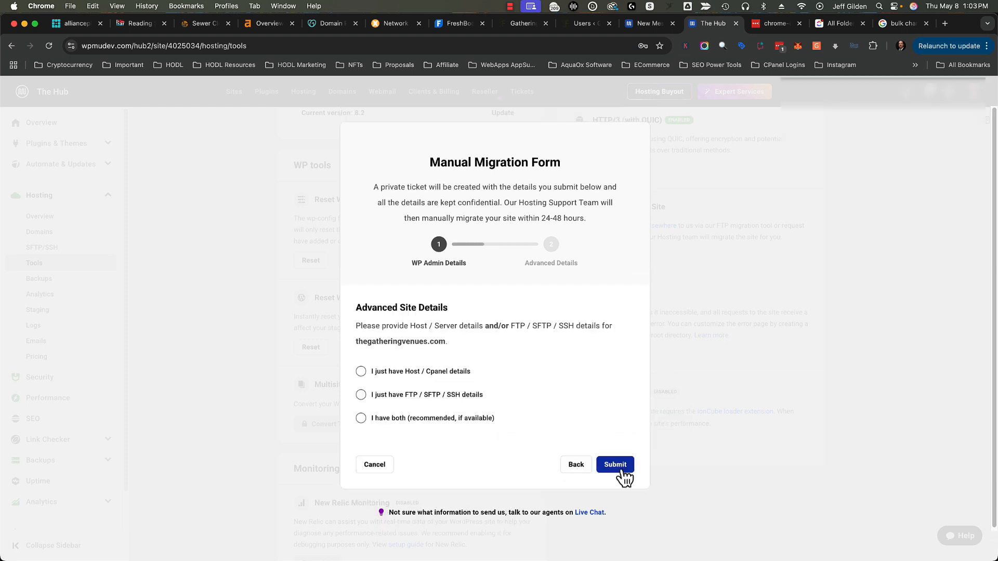
Choose I just have FTP / SFTP / SSH details and copy thegatheringve.sftp.wpengine.com from the site's WP Engine admin page into the host field.
click(368, 393)
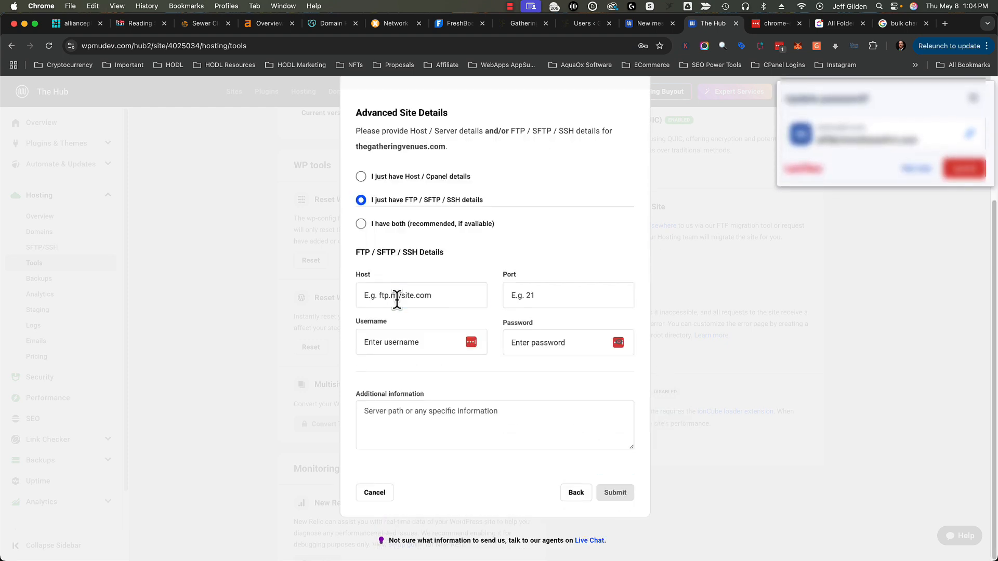
click(398, 295)
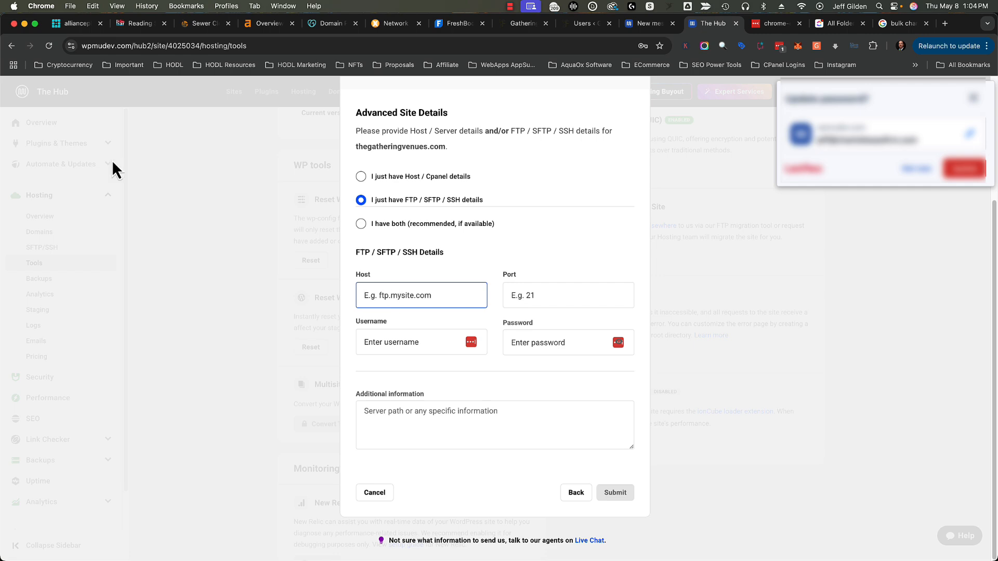
click(520, 24)
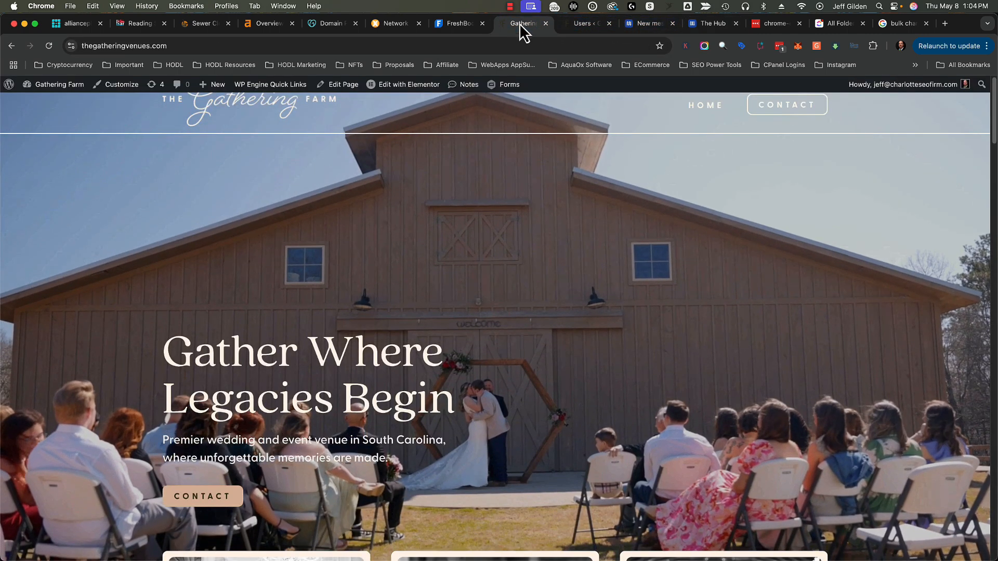
click(66, 85)
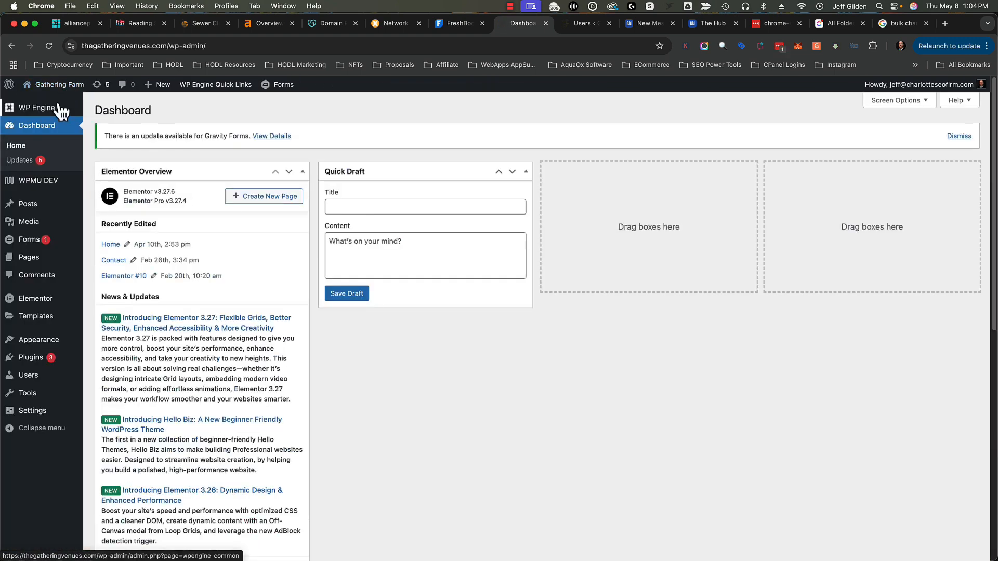
click(60, 105)
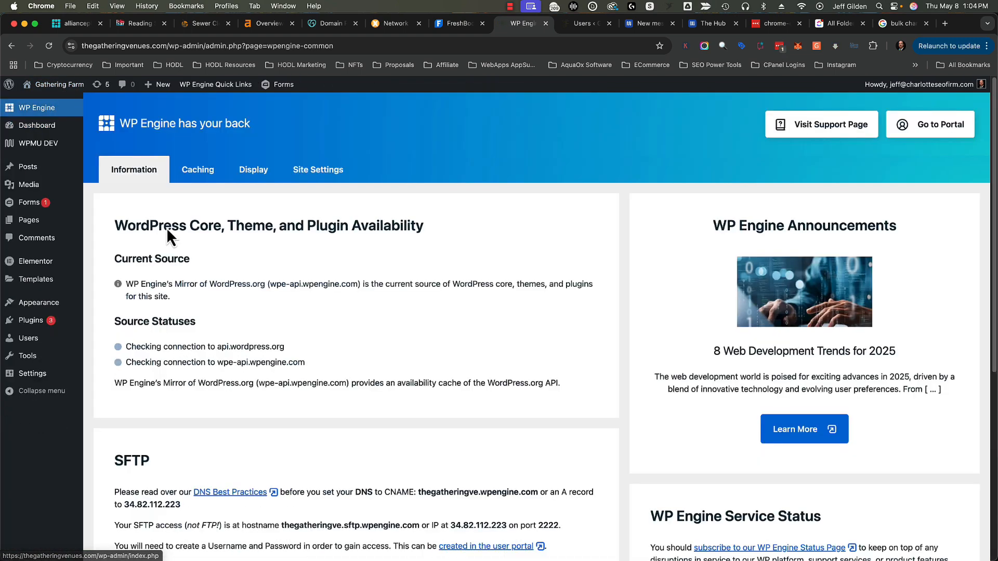
scroll(261, 360, down, 5)
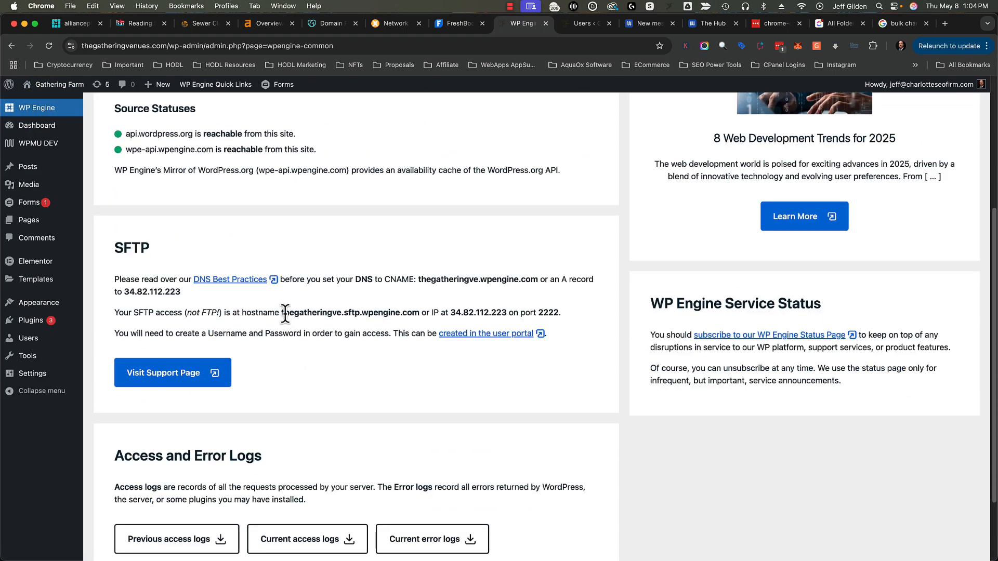
drag(281, 313, 417, 313)
key(super+c)
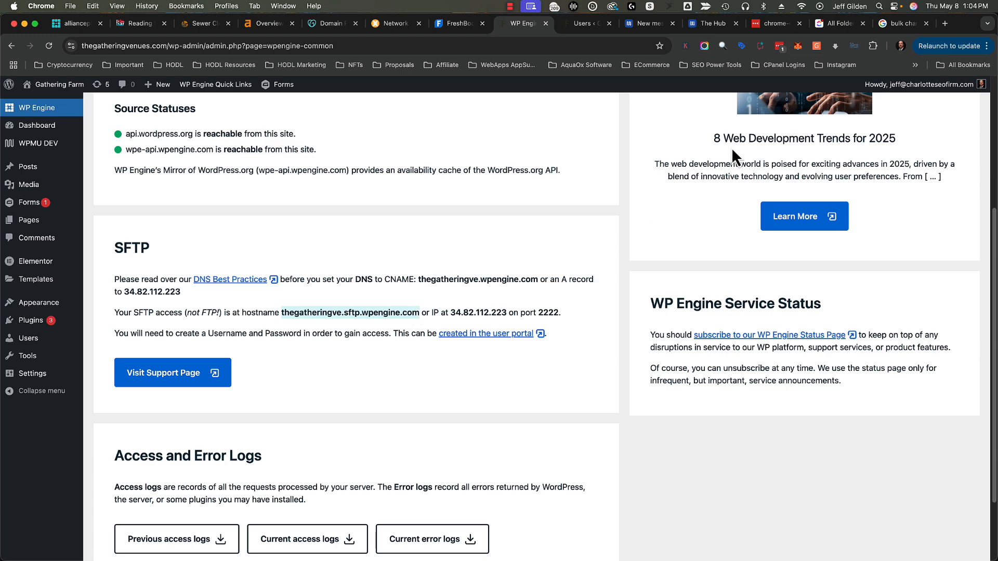
click(708, 23)
key(super+v)
Set the SFTP port to 2222 and check it against the SFTP section of the WP Engine page.
key(Tab)
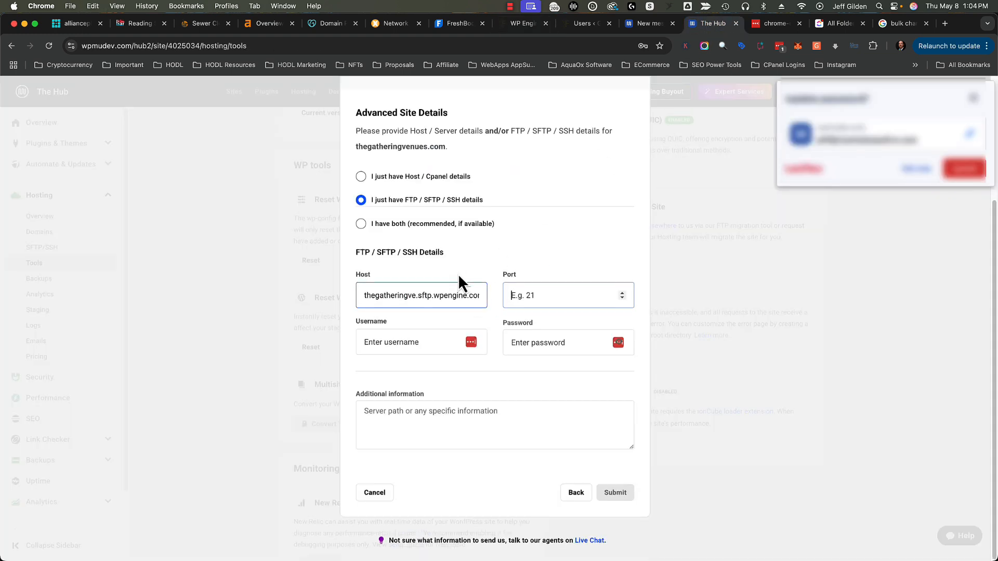
text(2222)
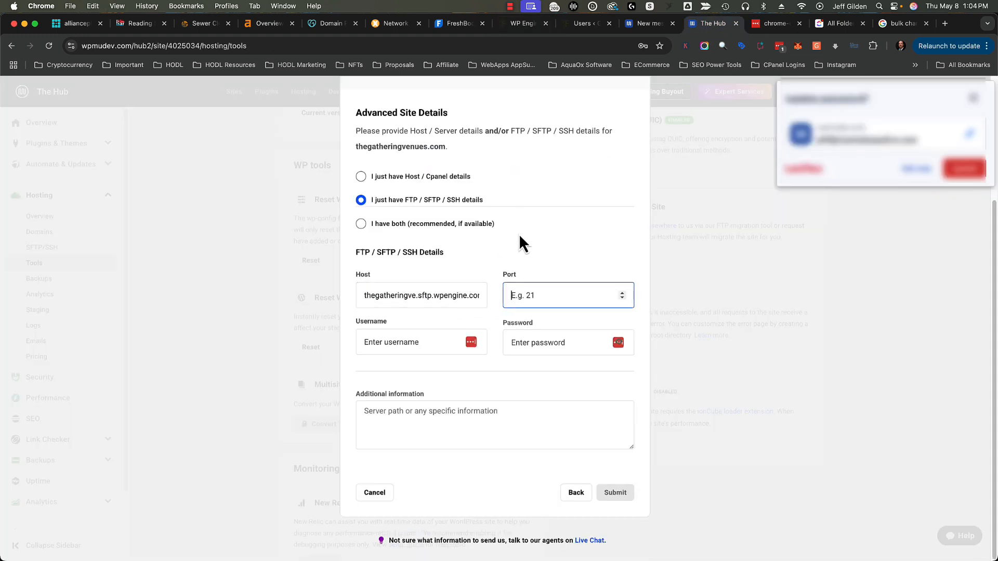
key(Tab)
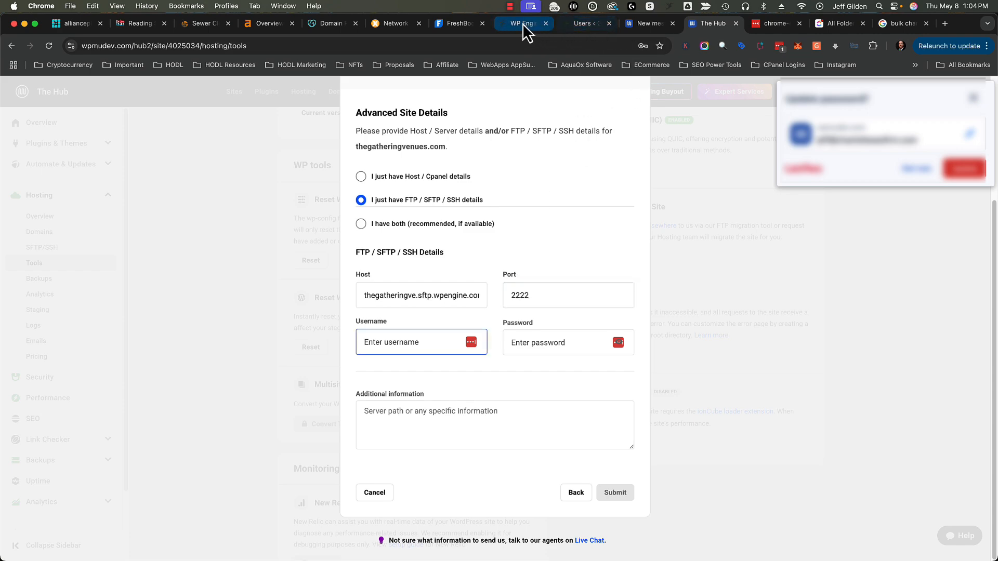
click(522, 23)
drag(536, 313, 561, 313)
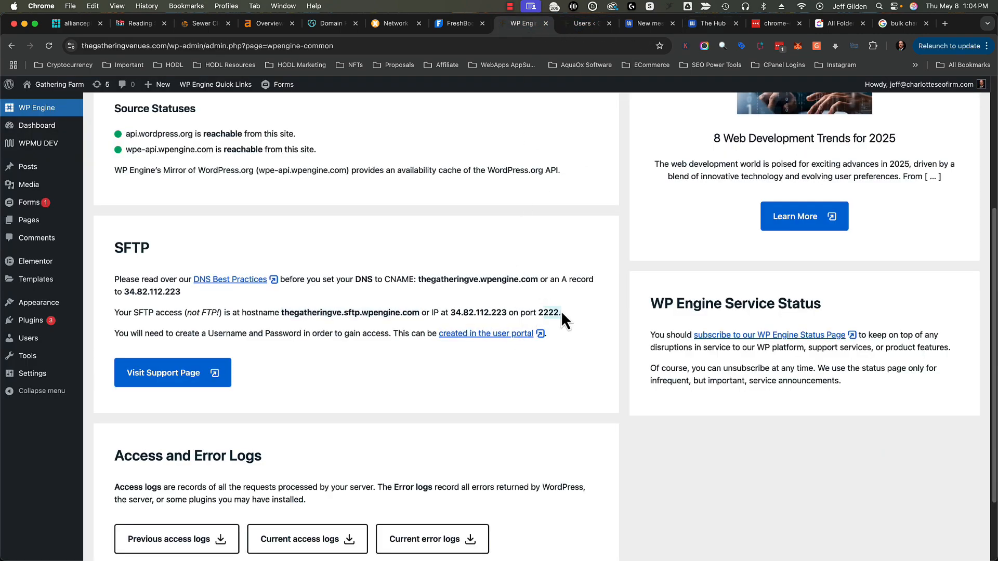
click(706, 23)
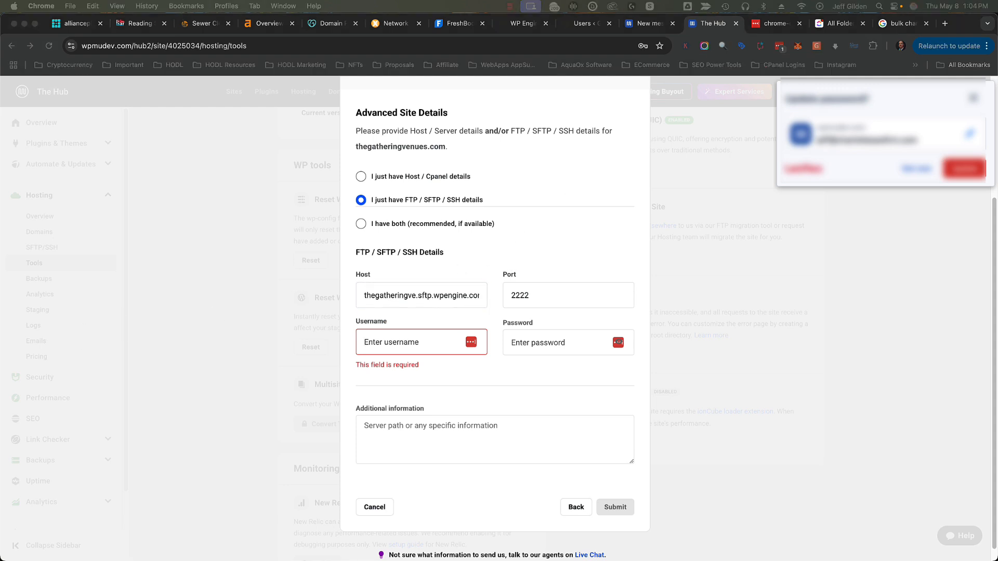
Enter the WP Engine SFTP username and password in the FTP / SFTP / SSH details.
click(427, 353)
key(super+v)
key(Tab)
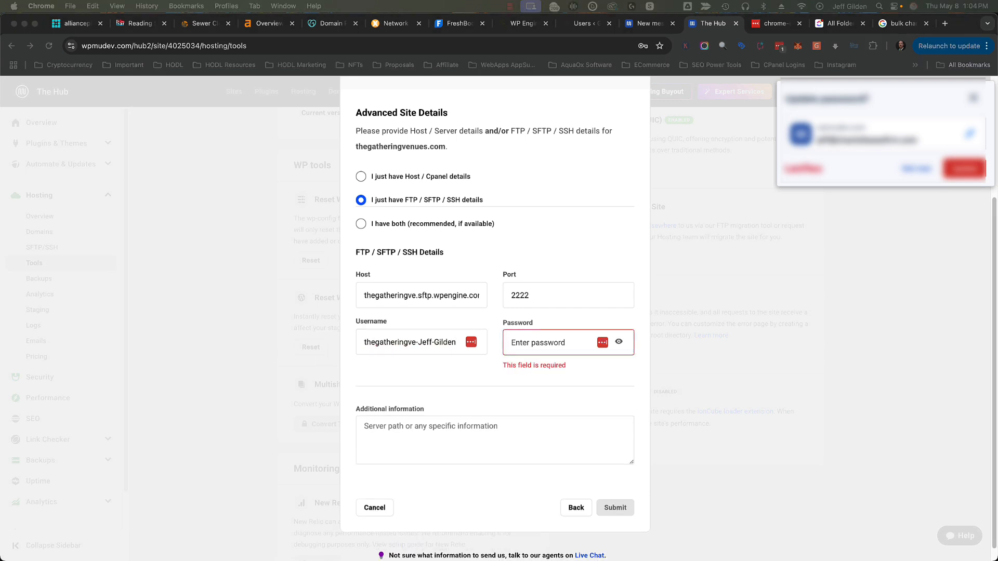
key(super+v)
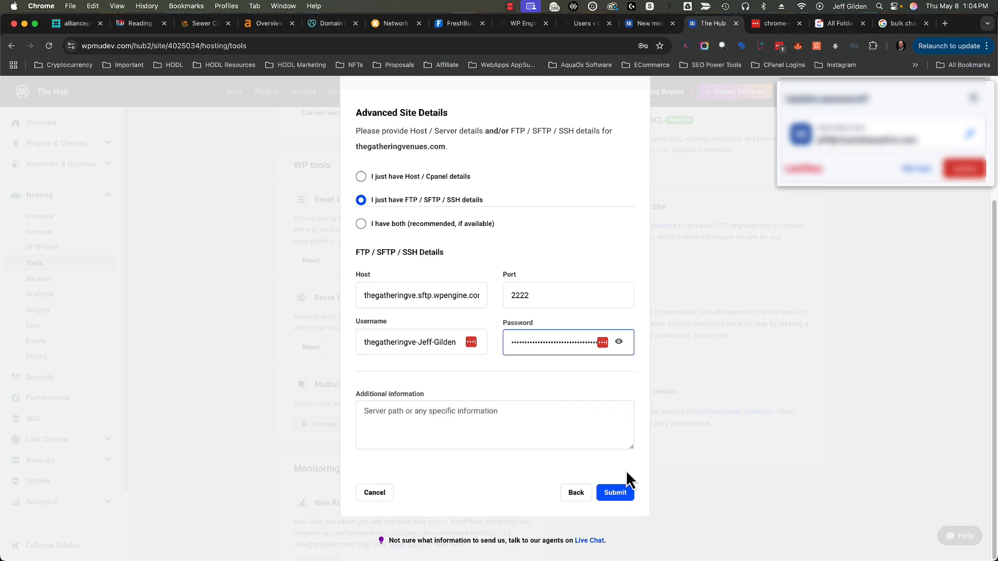
Add the note "I tried to migrate using the plugin and the database import failed." as additional information and submit the migration request.
click(548, 438)
text(I tried to migrate using)
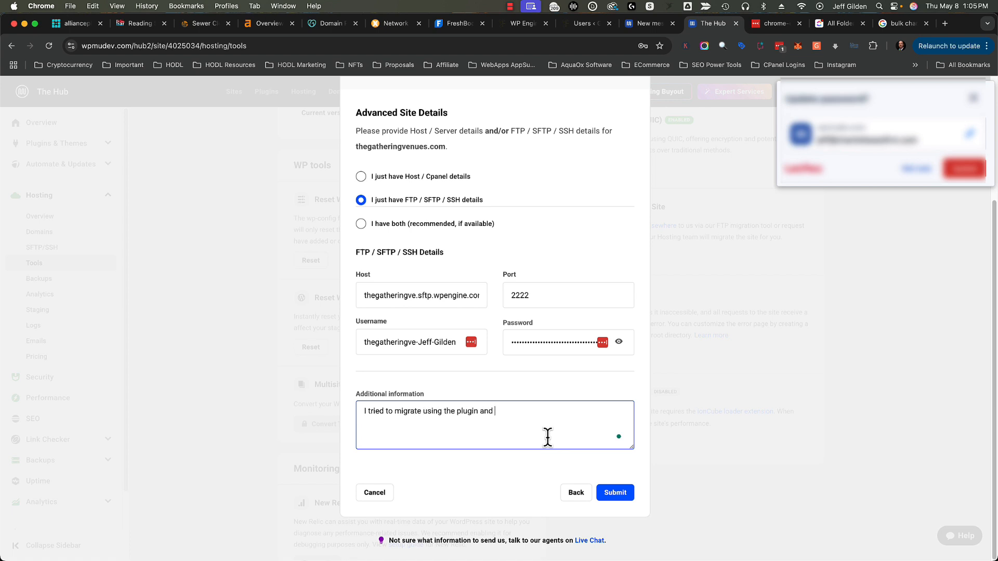
text(the database import failed.)
click(631, 498)
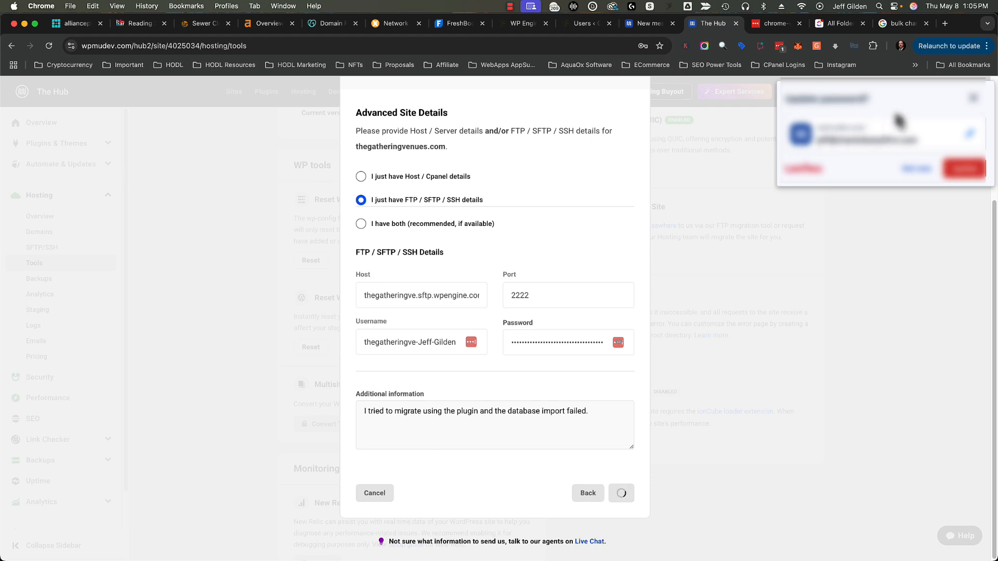
Dismiss the LastPass and browser prompts to update or save the submitted passwords.
click(972, 100)
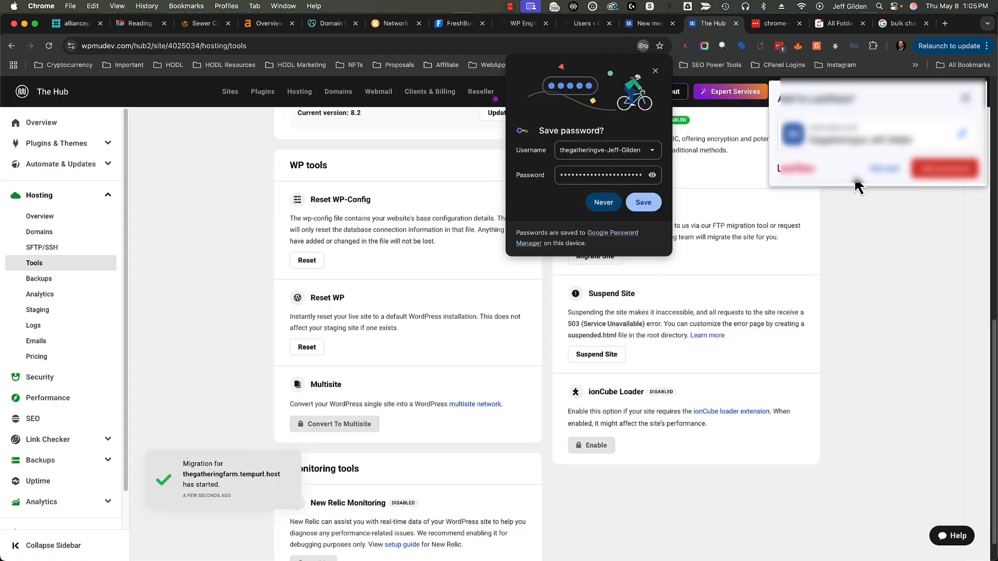
click(655, 71)
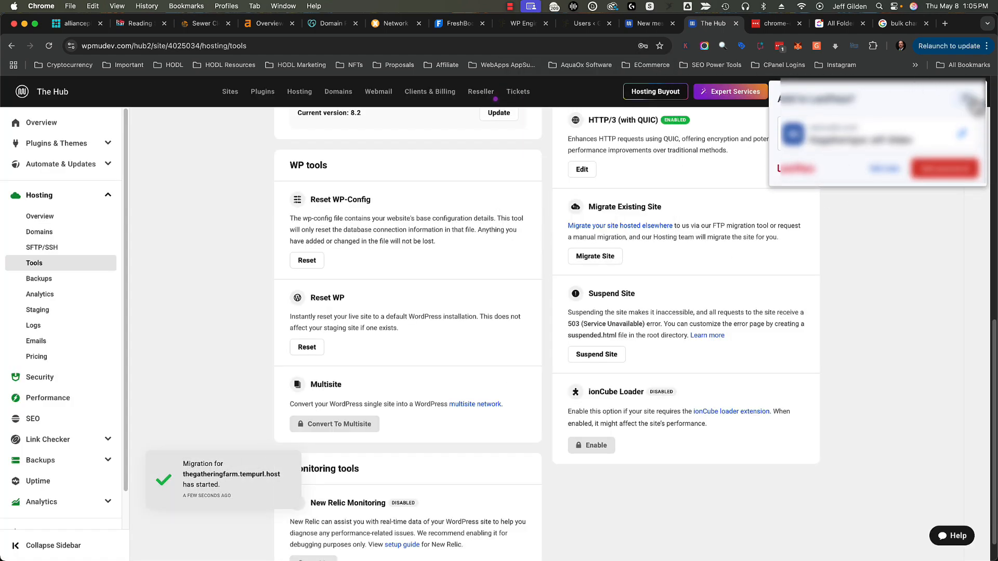
click(965, 98)
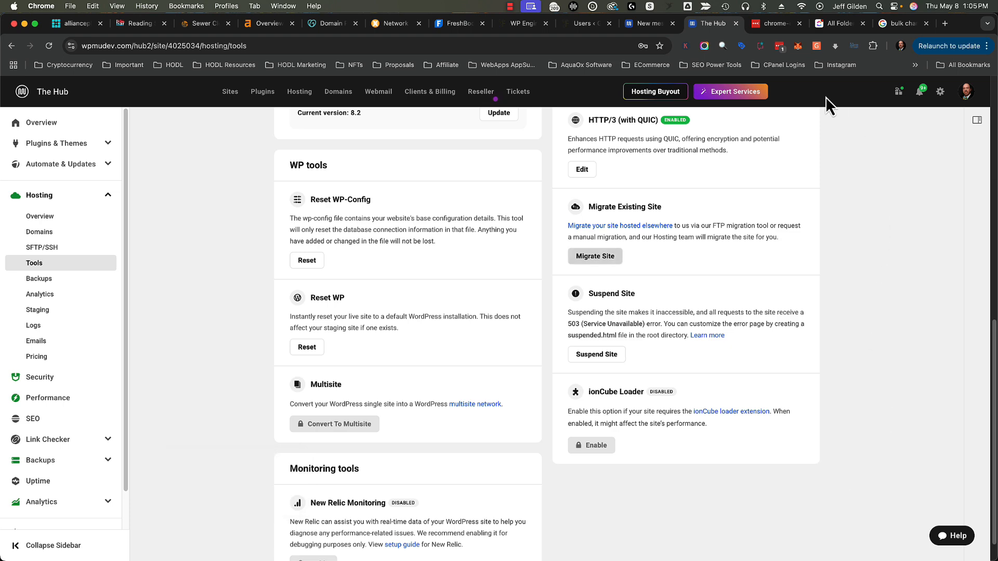
Open the hosting Domains page for thegatheringfarm.tempurl.host.
scroll(213, 307, up, 10)
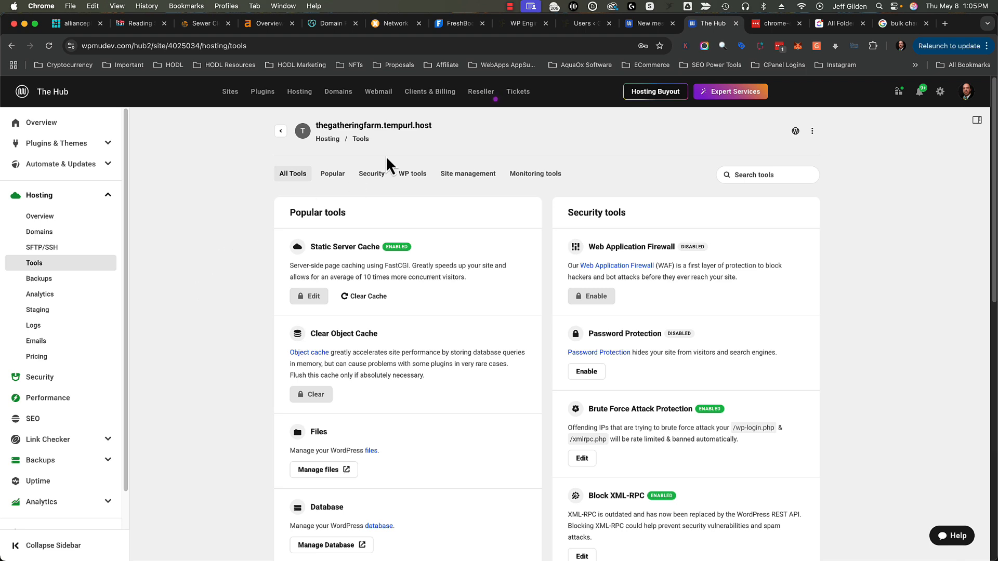
click(49, 236)
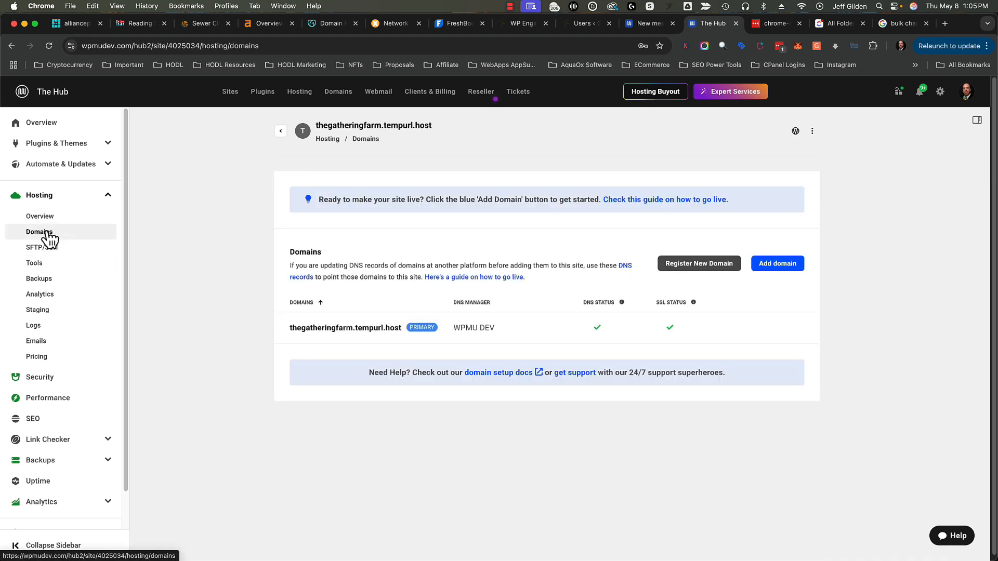